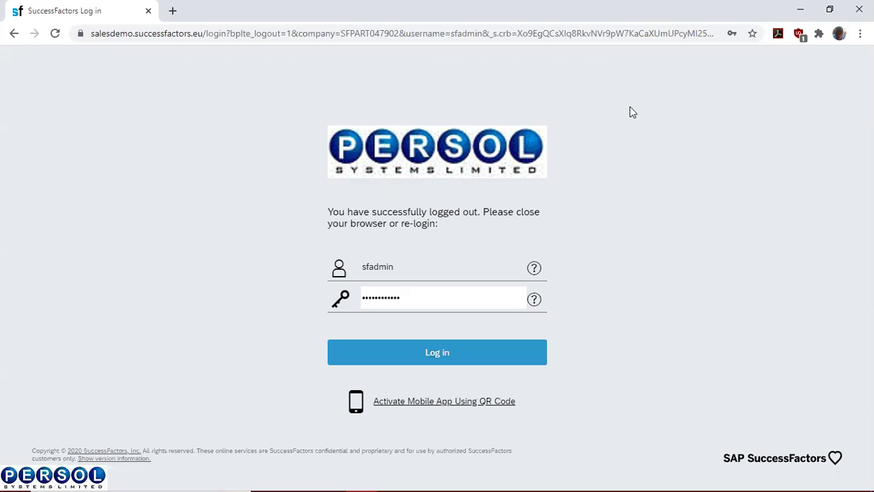
# - Log in to SAP SuccessFactors with the admin credentials to reach the Admin Center
pyautogui.click(439, 360)
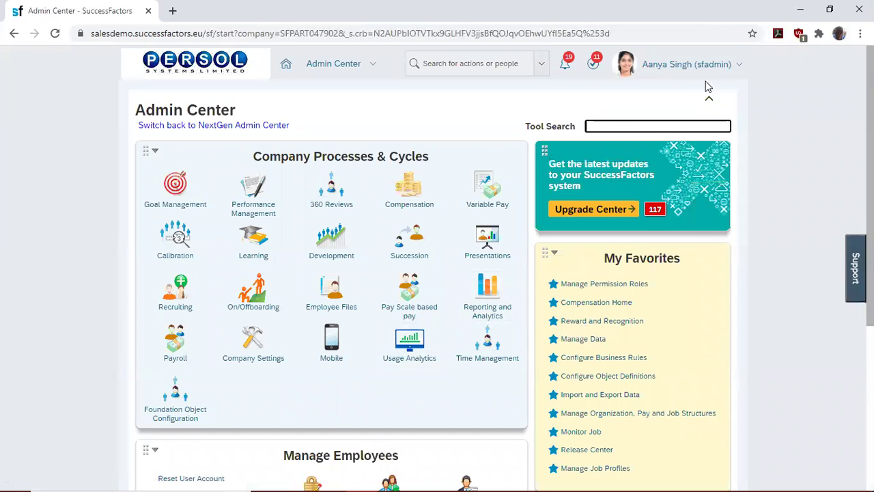
# - Use Proxy Now to act on behalf of the target employee
pyautogui.click(689, 64)
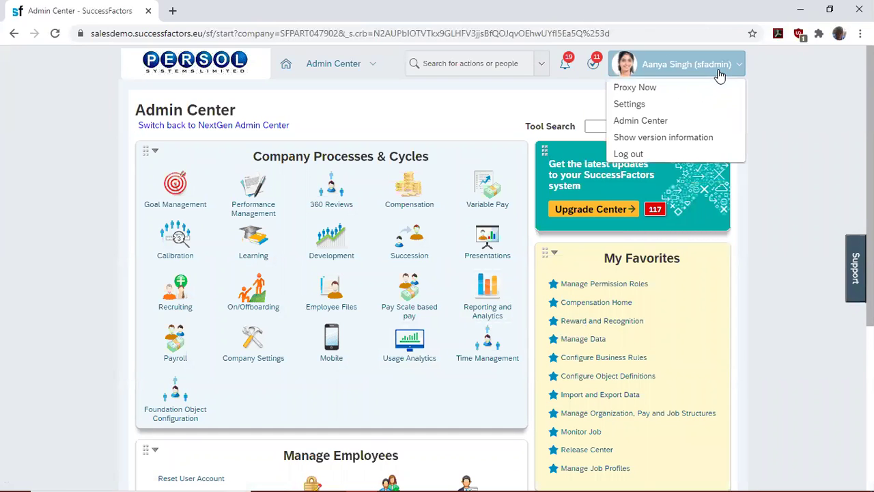
pyautogui.click(661, 91)
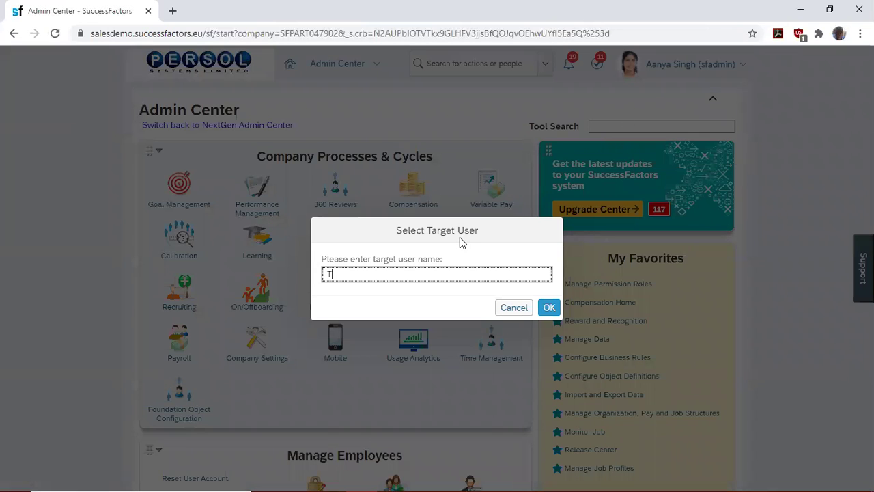
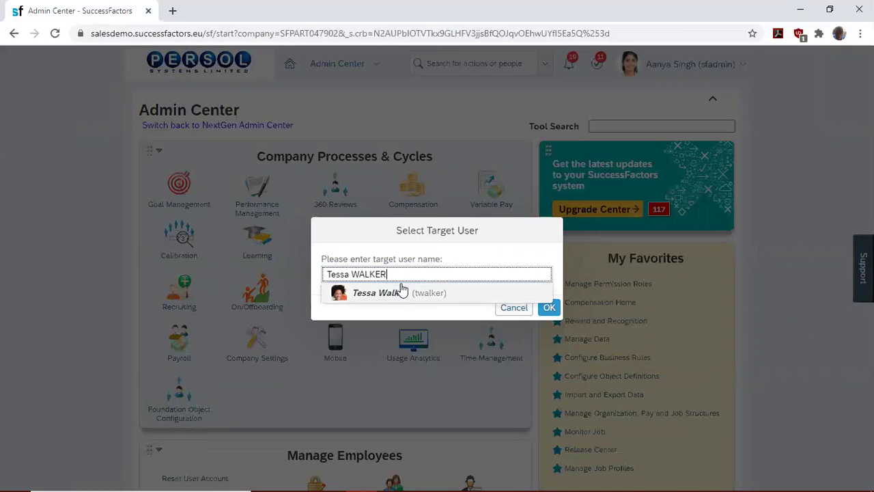
pyautogui.click(403, 292)
pyautogui.click(549, 308)
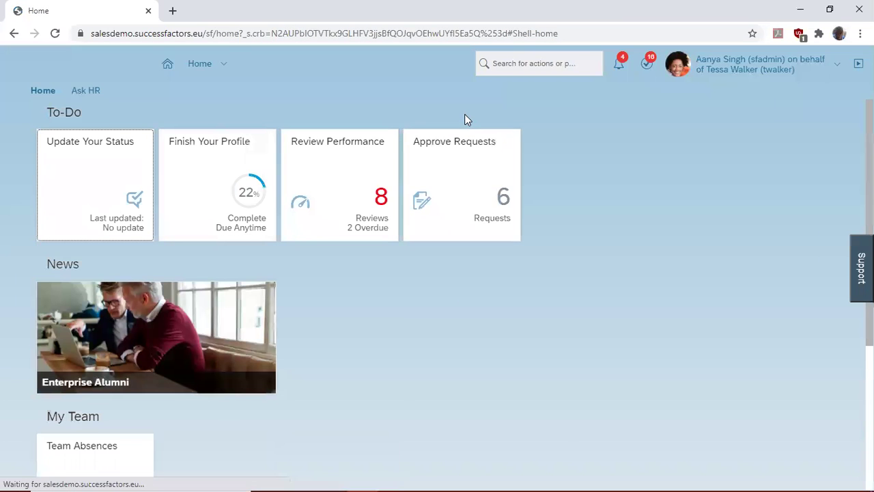
# - Switch to the Recruiting module and start a new job requisition
pyautogui.click(223, 65)
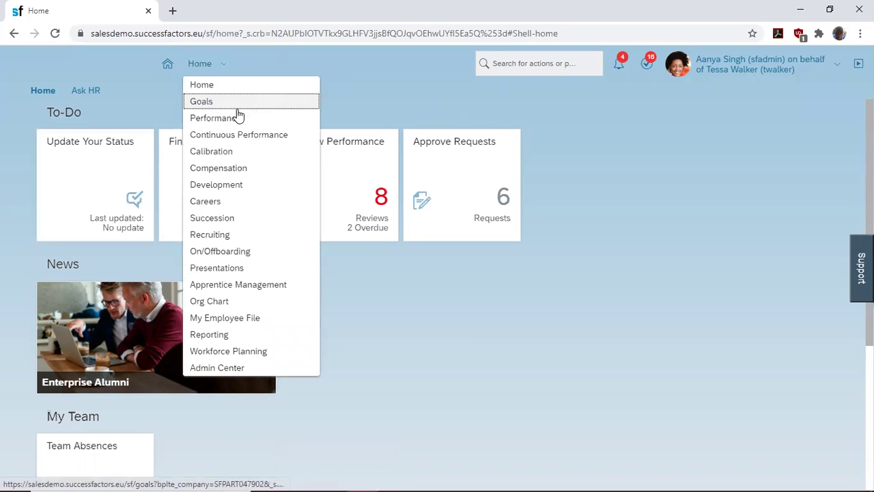
pyautogui.click(222, 234)
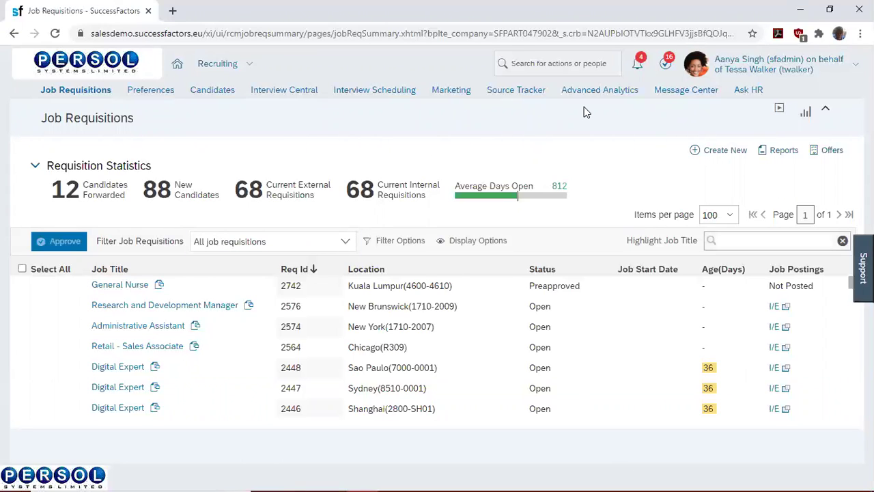
pyautogui.click(713, 157)
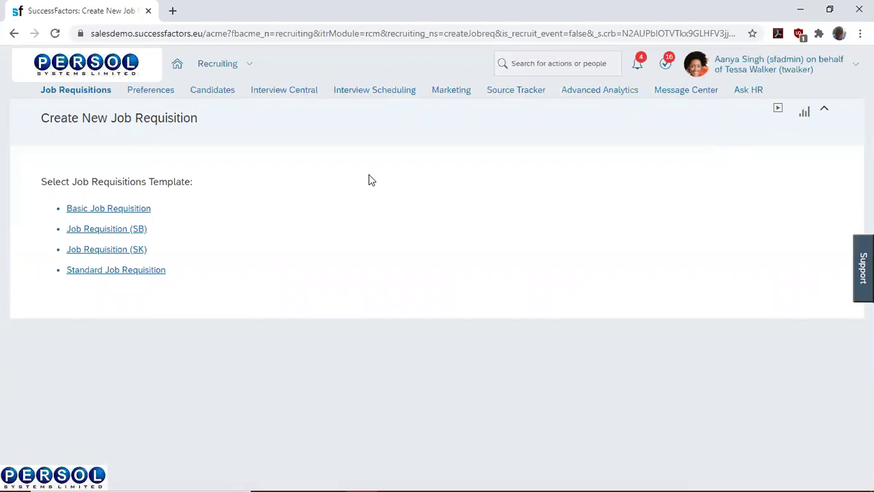
# - Choose the Basic Job Requisition template and browse Families & Roles
pyautogui.click(131, 212)
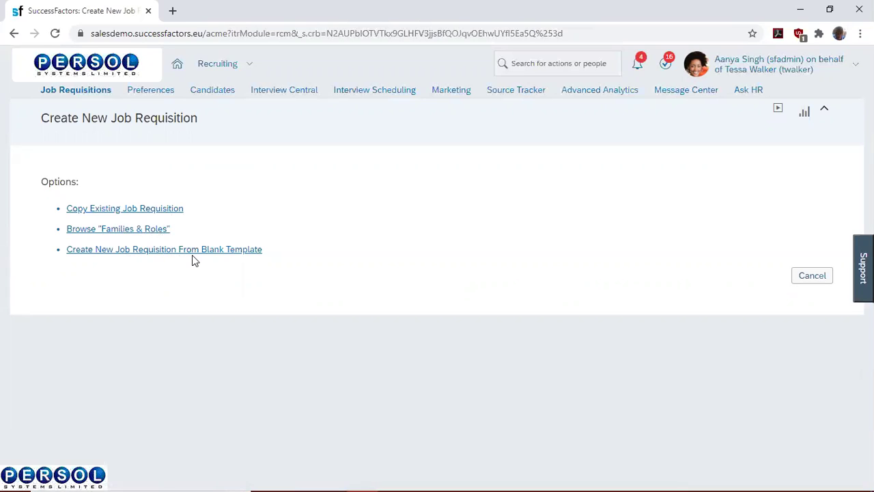
pyautogui.click(148, 230)
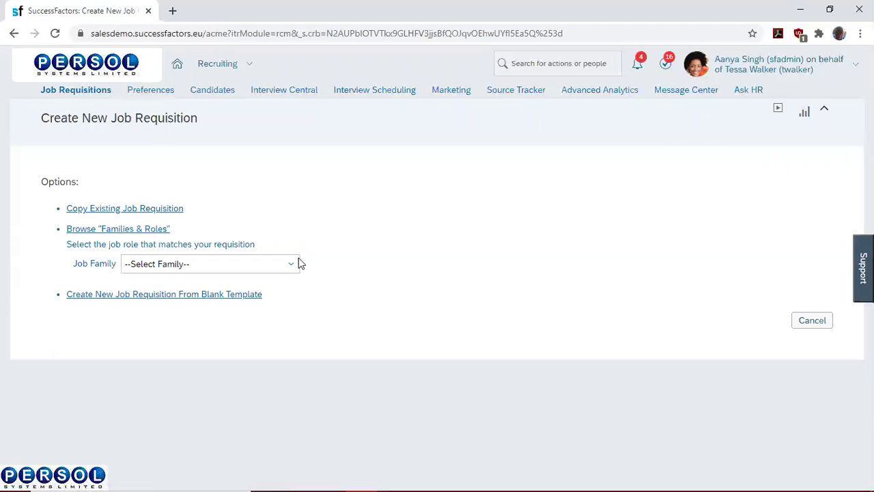
# - Select Human Resources Family and review the HR Professional role's full job profile
pyautogui.click(290, 267)
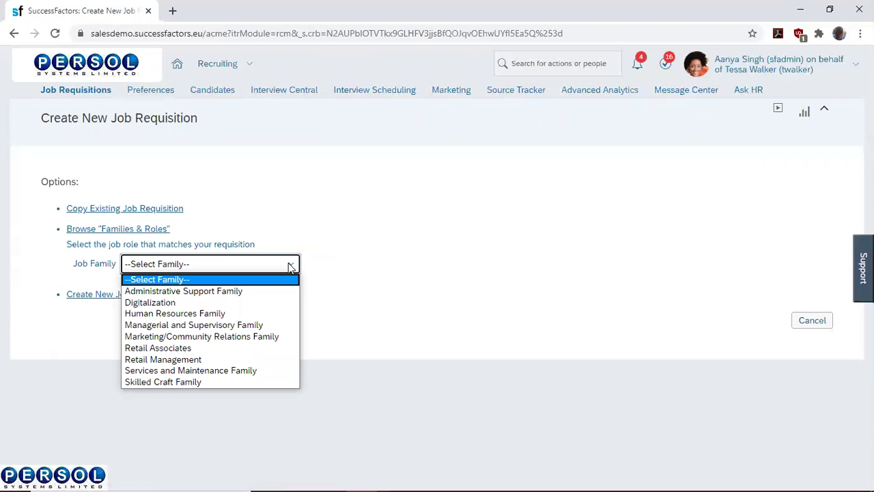
pyautogui.click(230, 313)
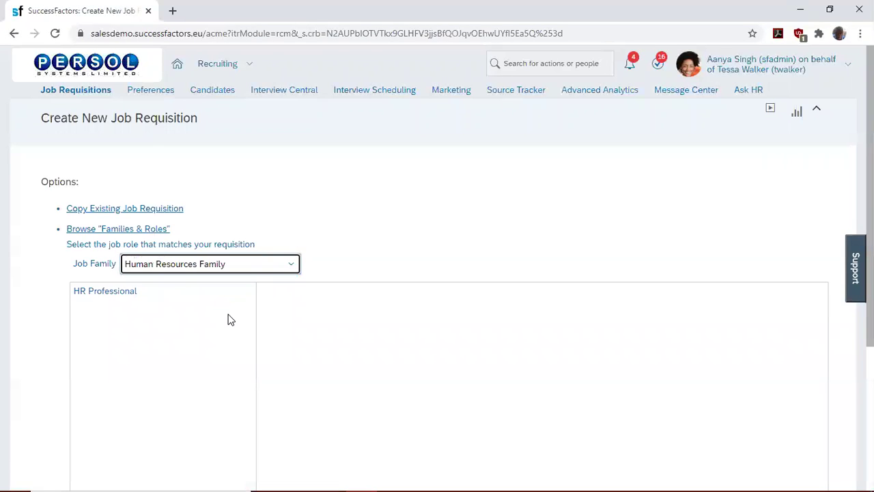
pyautogui.click(123, 291)
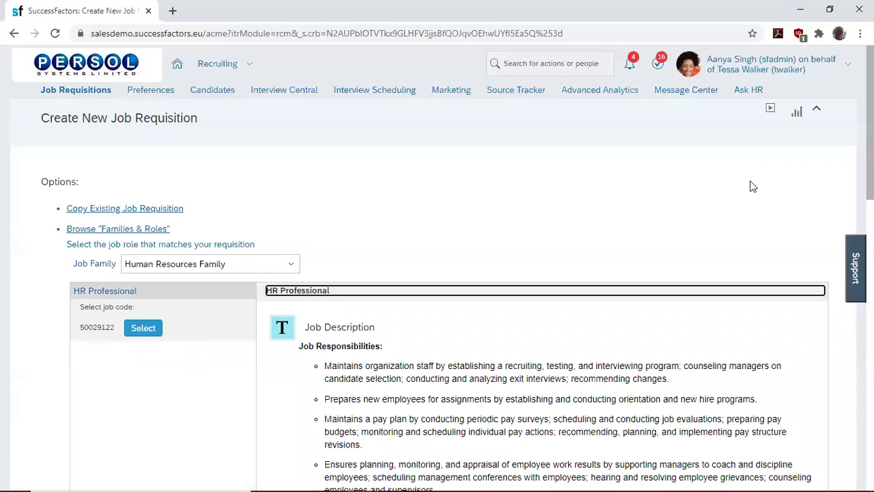
pyautogui.scroll(-3, 437, 273)
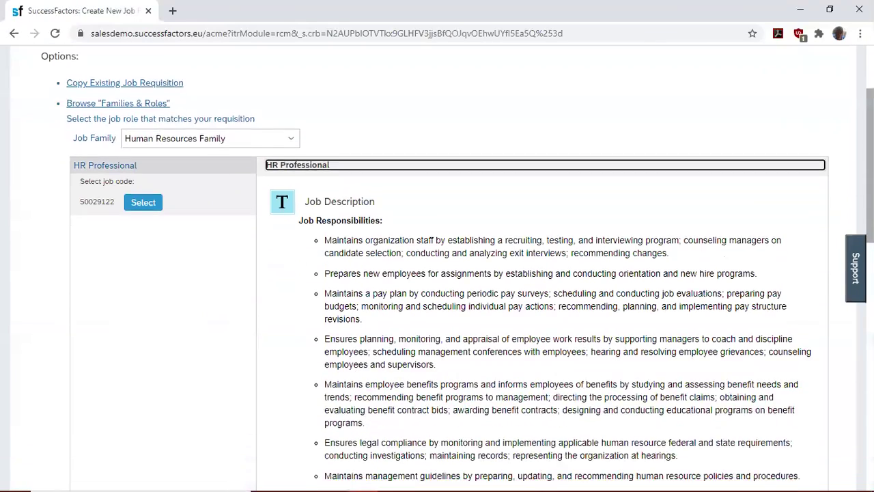
pyautogui.scroll(-2, 437, 273)
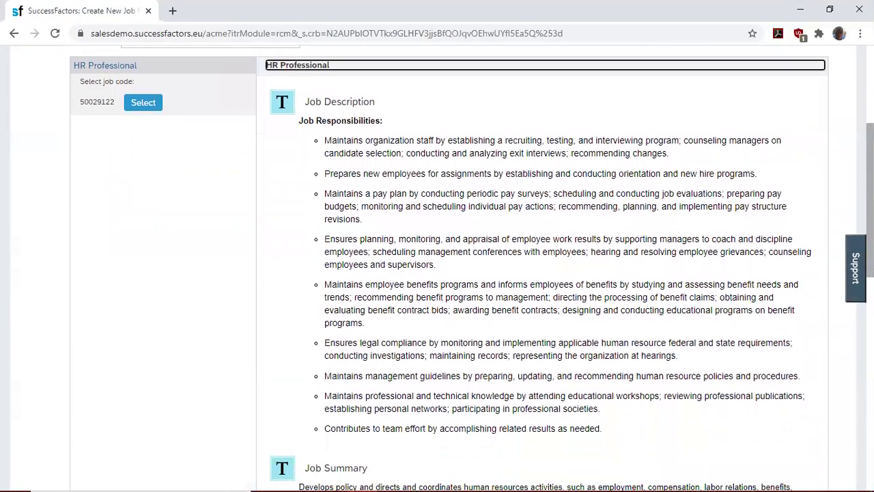
pyautogui.scroll(-2, 437, 274)
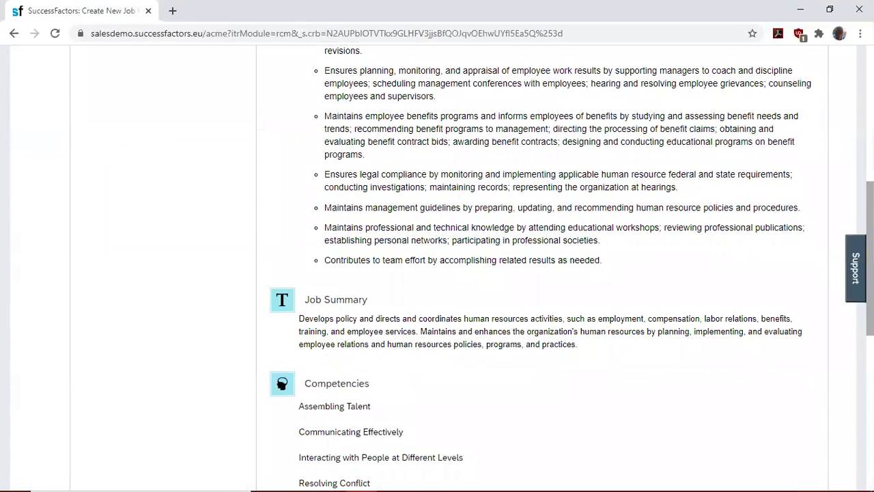
pyautogui.scroll(-1, 437, 274)
pyautogui.scroll(-3, 438, 273)
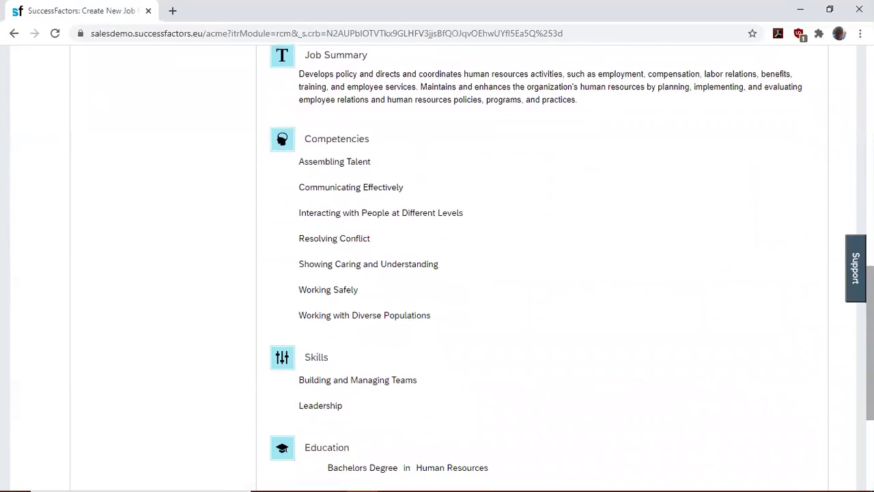
pyautogui.scroll(-1, 437, 274)
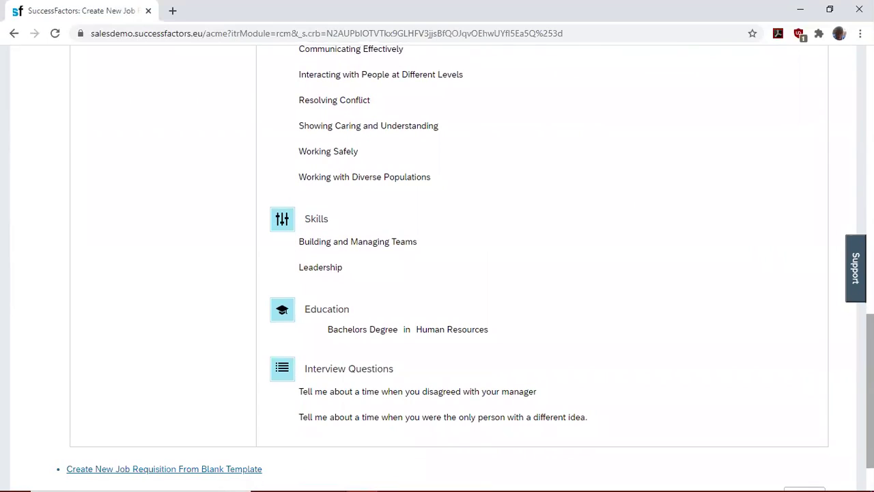
pyautogui.scroll(-1, 437, 273)
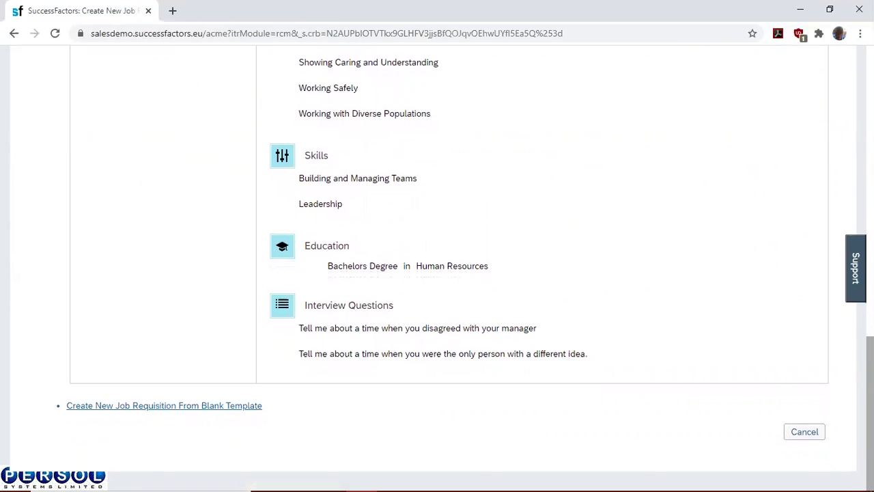
pyautogui.scroll(15, 162, 263)
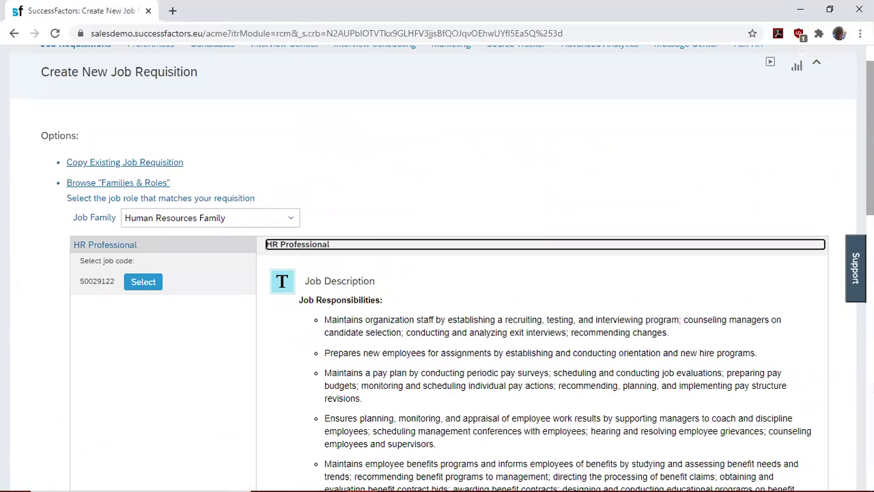
# - Use job code 50029122 and assign the recruiter through the user lookup
pyautogui.click(143, 282)
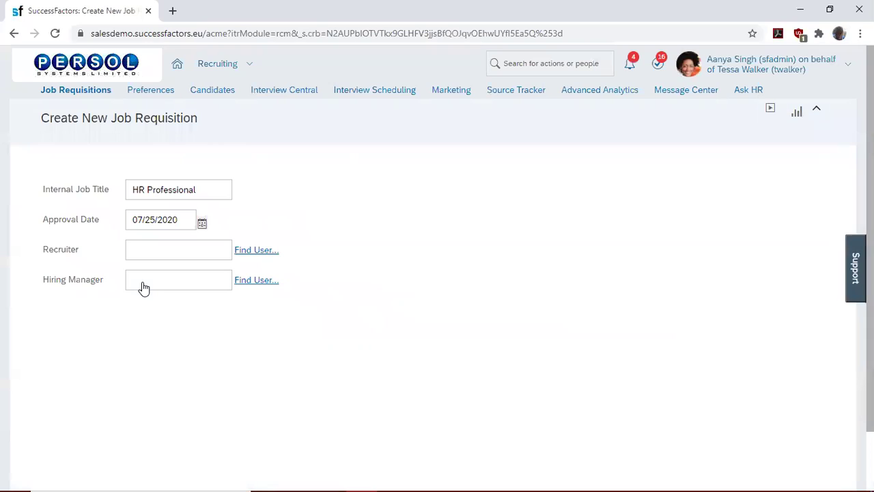
pyautogui.click(146, 250)
pyautogui.click(241, 253)
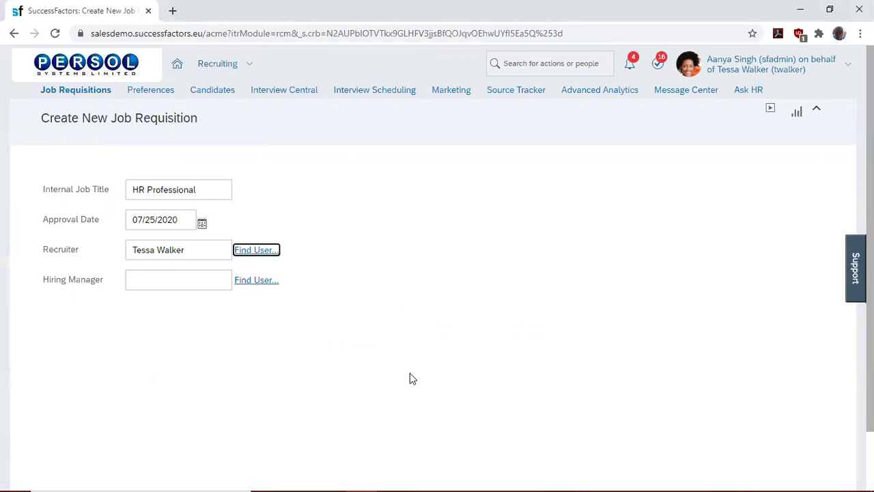
# - Set the VP Global People Operations as hiring manager and create the requisition
pyautogui.click(197, 278)
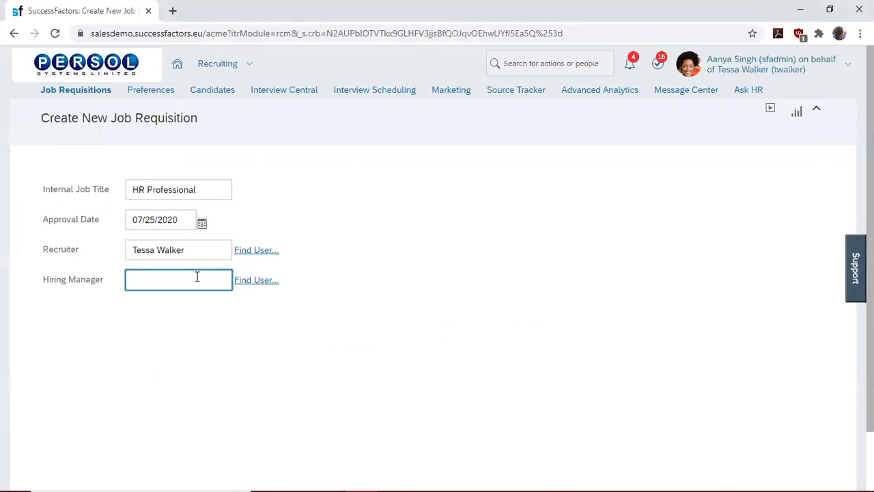
pyautogui.write('CHARLES')
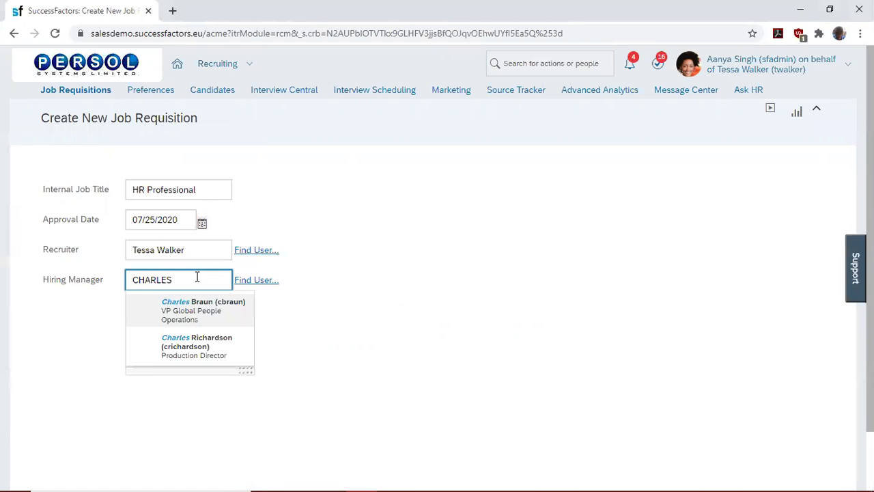
pyautogui.click(194, 309)
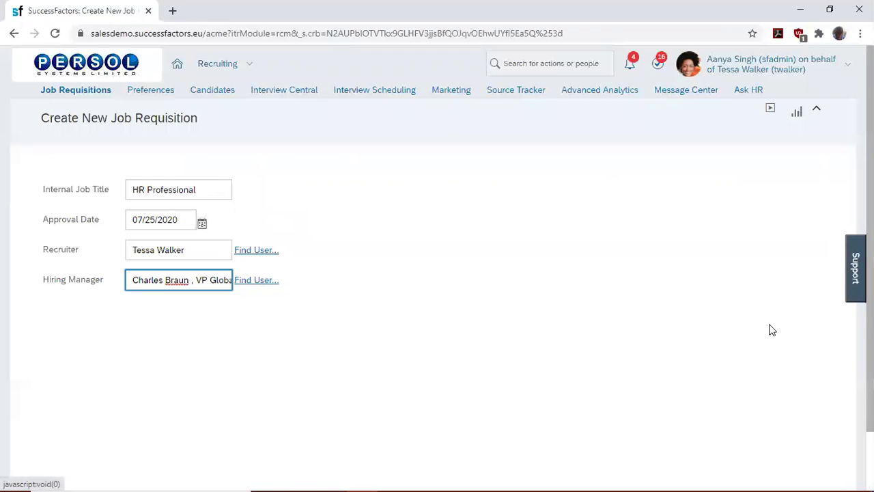
pyautogui.scroll(-1, 770, 331)
pyautogui.scroll(-1, 437, 273)
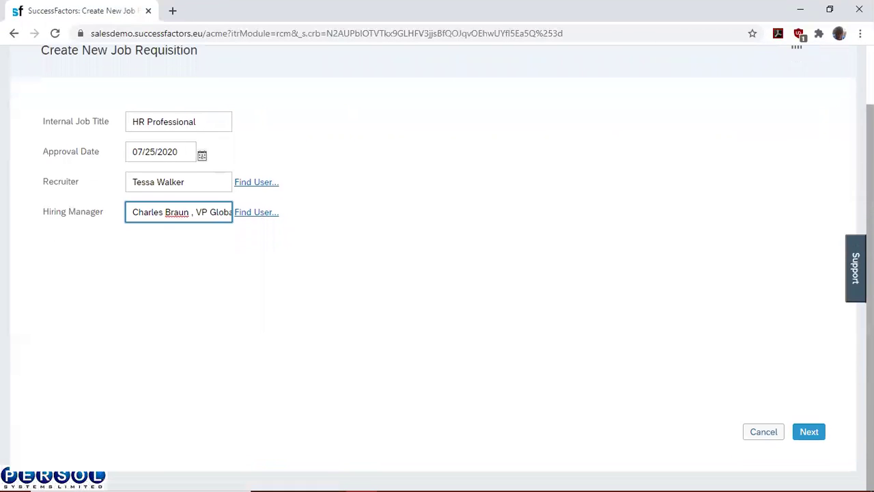
pyautogui.click(804, 433)
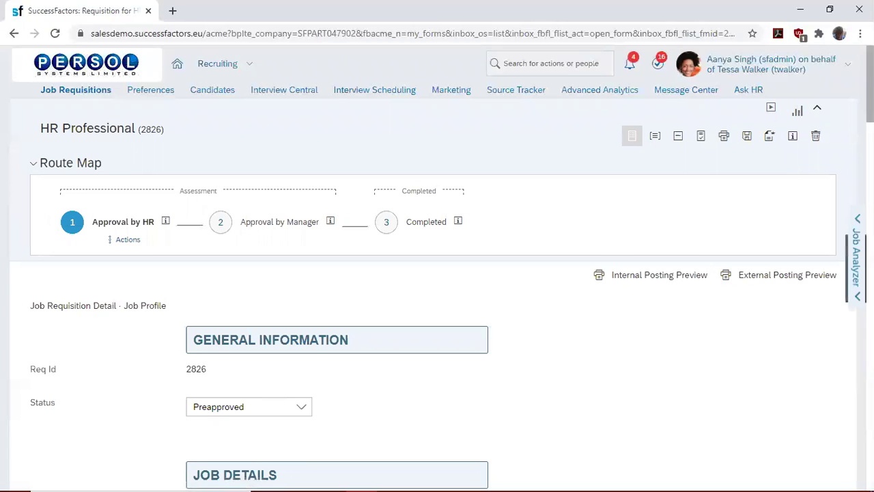
# - Open the Job Profile of requisition 2826 from its detail form
pyautogui.scroll(-2, 437, 273)
pyautogui.scroll(2, 437, 273)
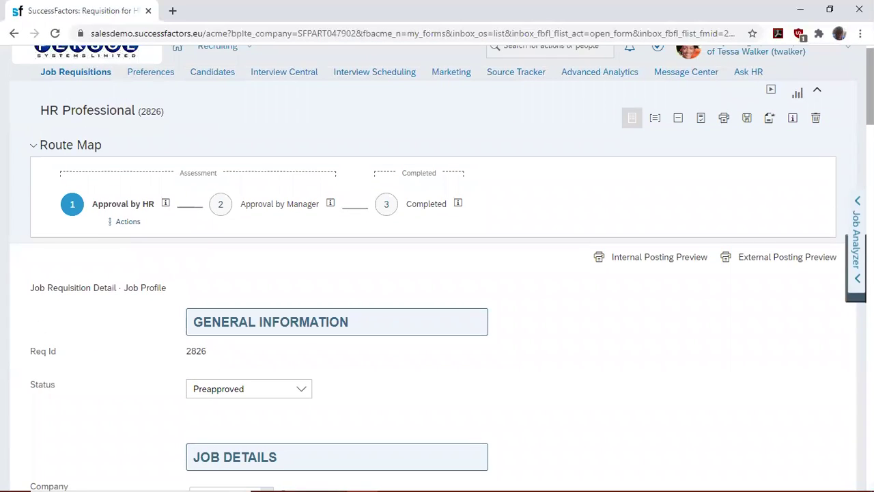
pyautogui.scroll(-2, 438, 273)
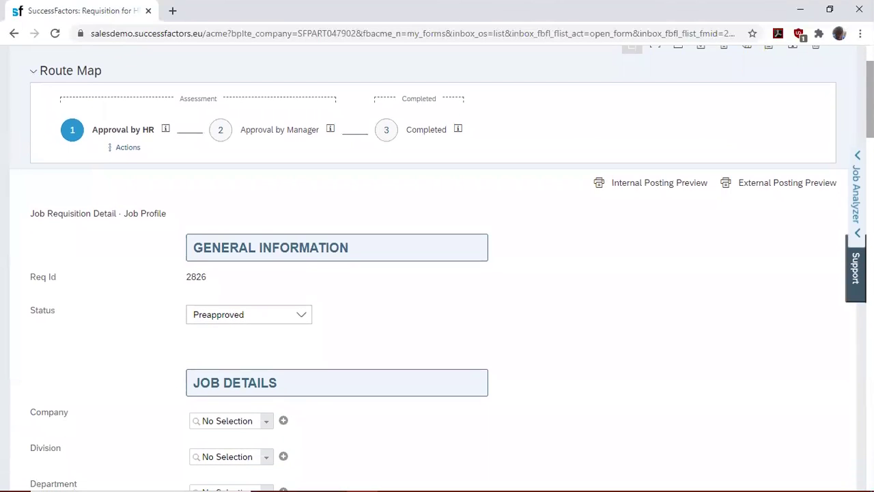
pyautogui.scroll(-2, 437, 274)
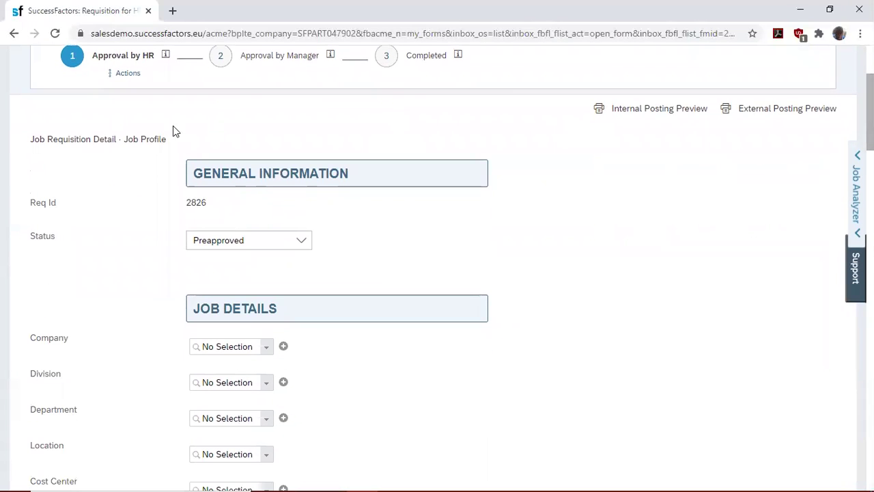
pyautogui.click(144, 140)
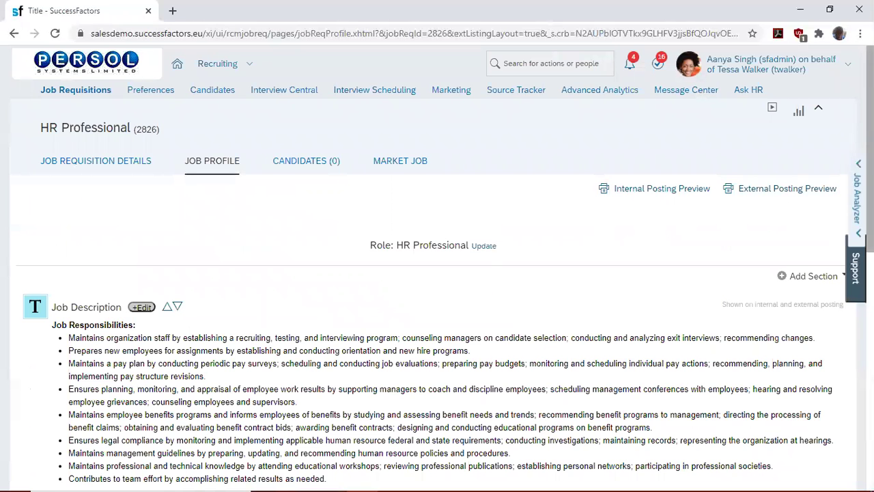
# - Save the HR Professional job profile and return to the Job Requisition Details
pyautogui.scroll(-2, 438, 273)
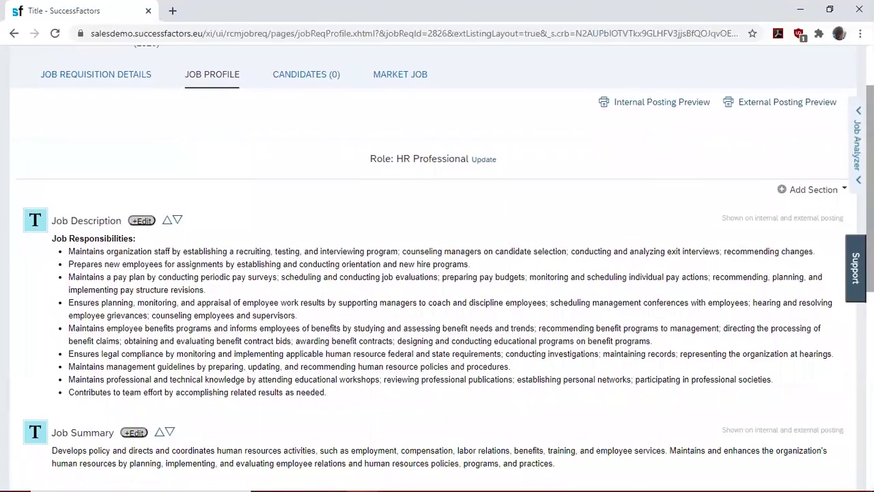
pyautogui.scroll(-5, 437, 273)
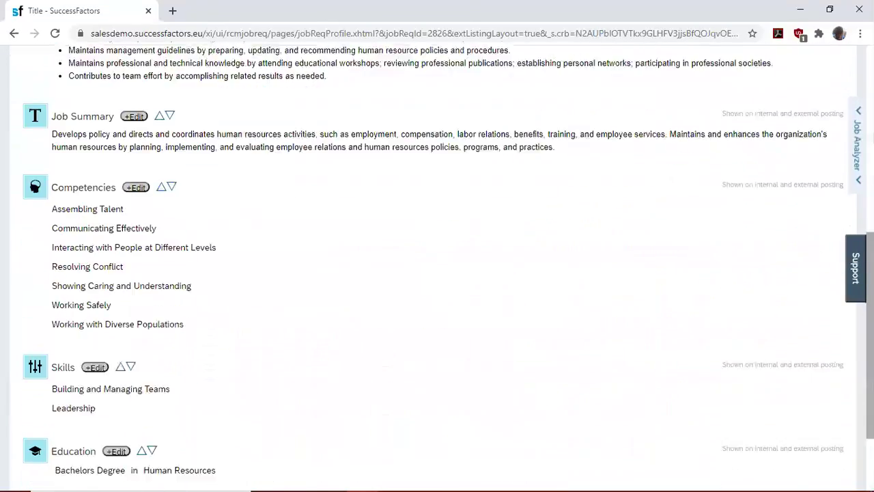
pyautogui.scroll(-2, 437, 273)
pyautogui.click(823, 476)
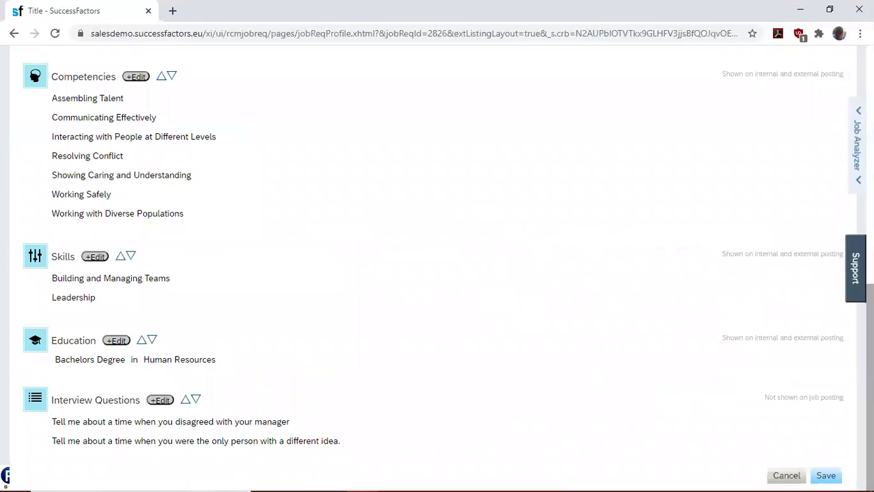
pyautogui.scroll(10, 231, 193)
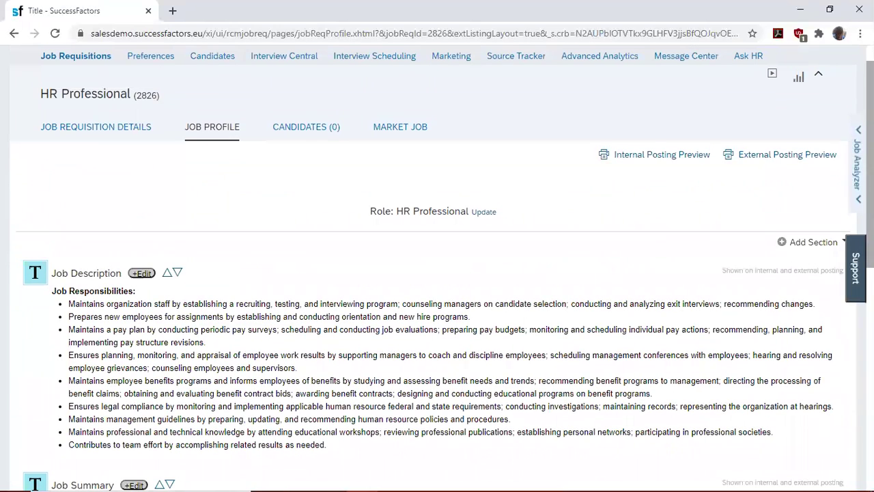
pyautogui.click(95, 128)
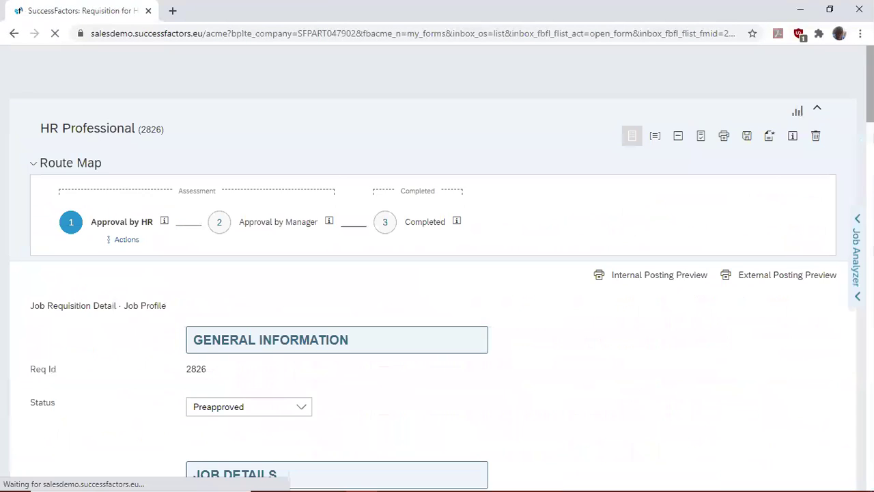
# - Set Company to BestRun (10000) and Division to Human Resources (HR)
pyautogui.scroll(-5, 437, 274)
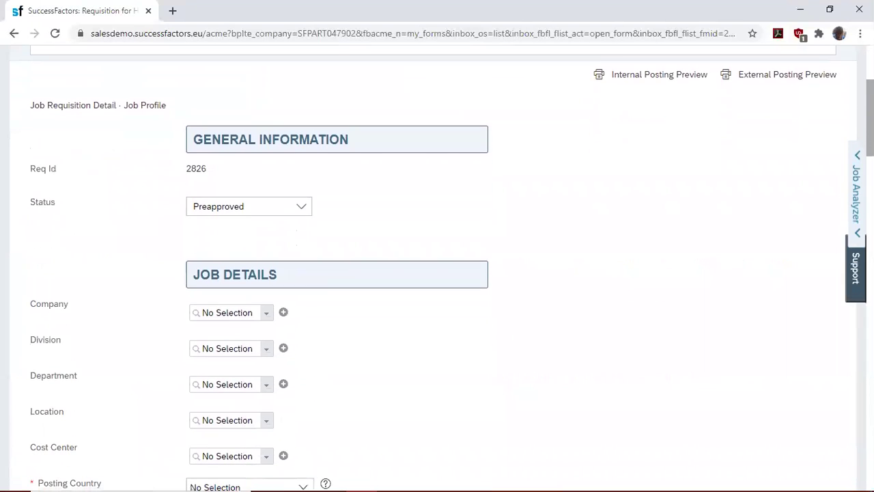
pyautogui.scroll(-2, 437, 274)
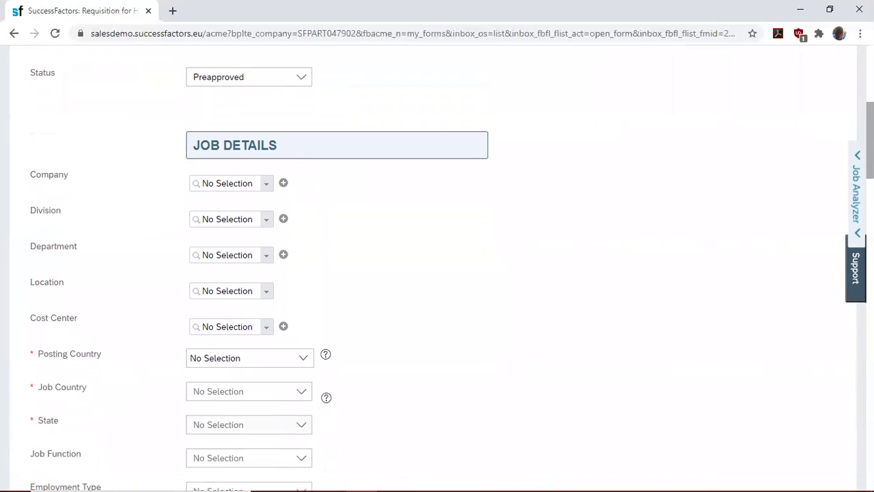
pyautogui.click(267, 184)
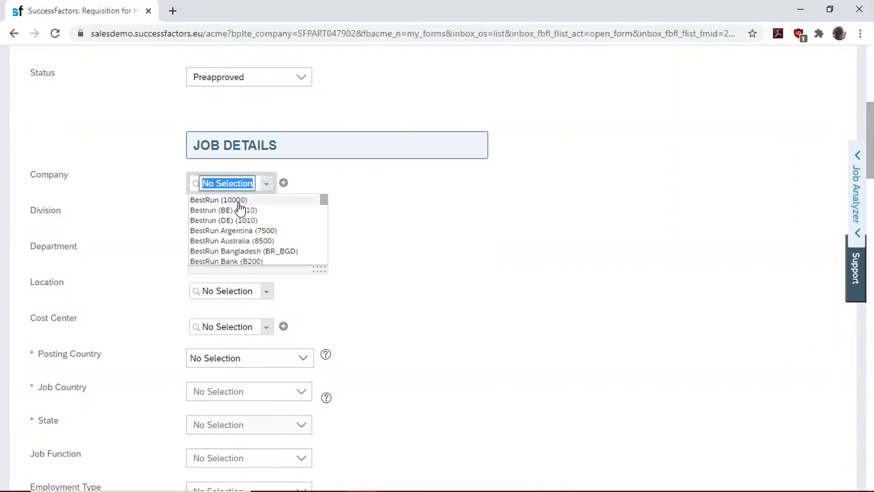
pyautogui.click(238, 200)
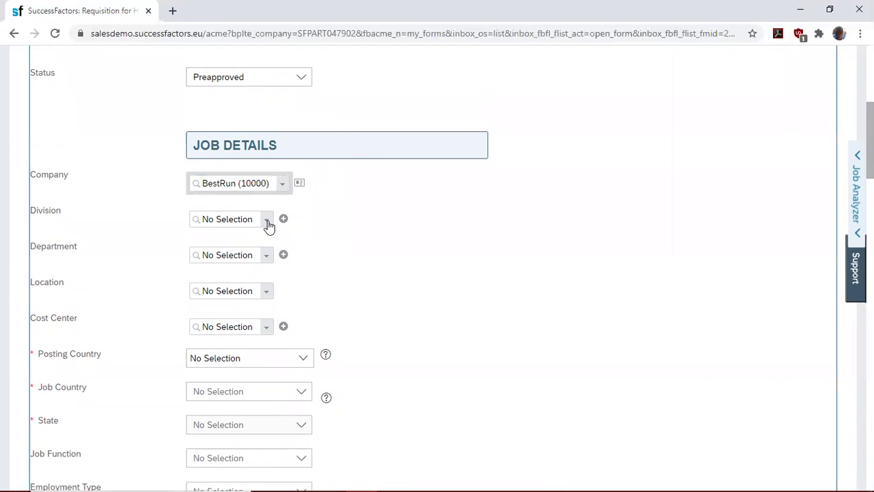
pyautogui.click(267, 220)
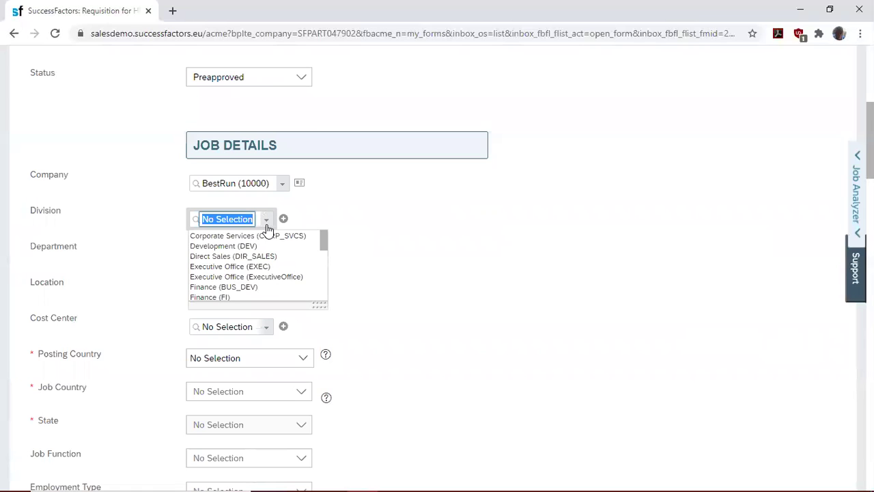
pyautogui.write('HR')
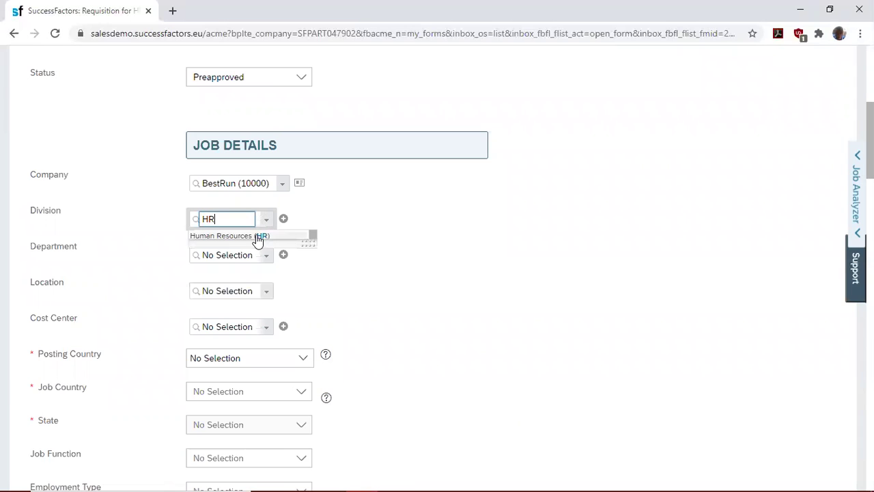
pyautogui.click(257, 235)
# - Set Department to HR Business Office (5000136) and Location to Boston (10000-0001)
pyautogui.click(265, 258)
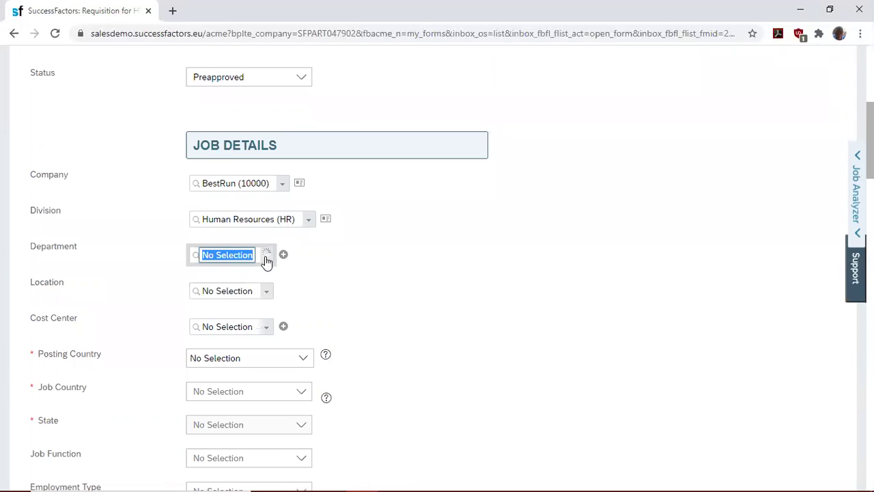
pyautogui.click(263, 271)
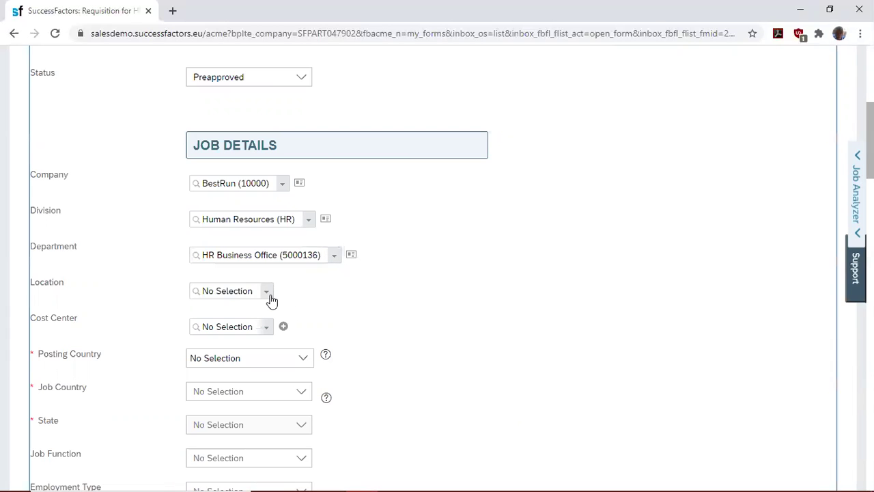
pyautogui.click(271, 300)
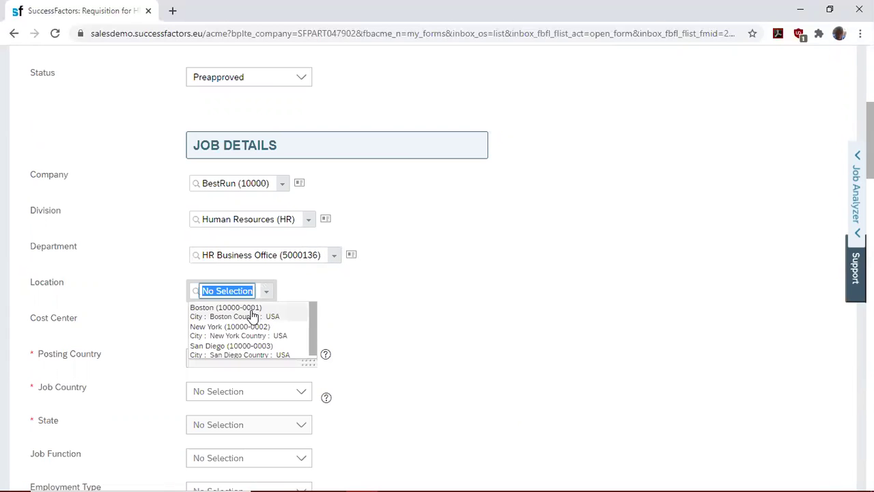
pyautogui.click(250, 310)
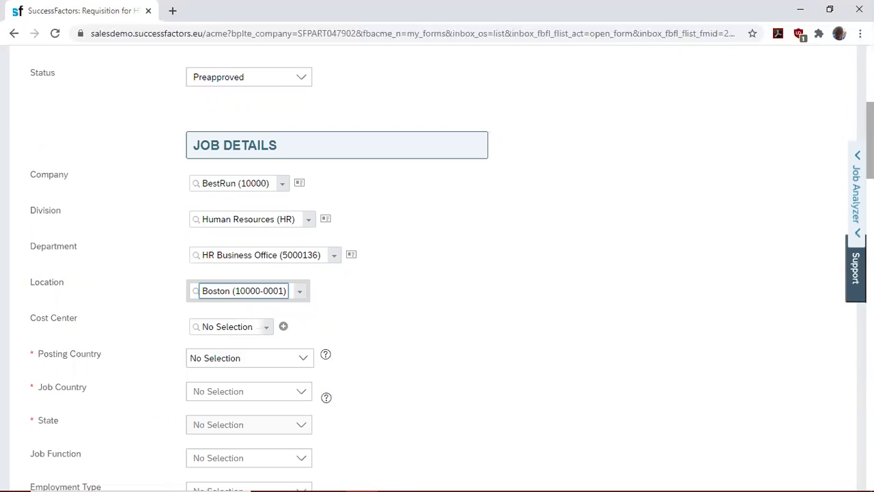
pyautogui.scroll(-3, 457, 164)
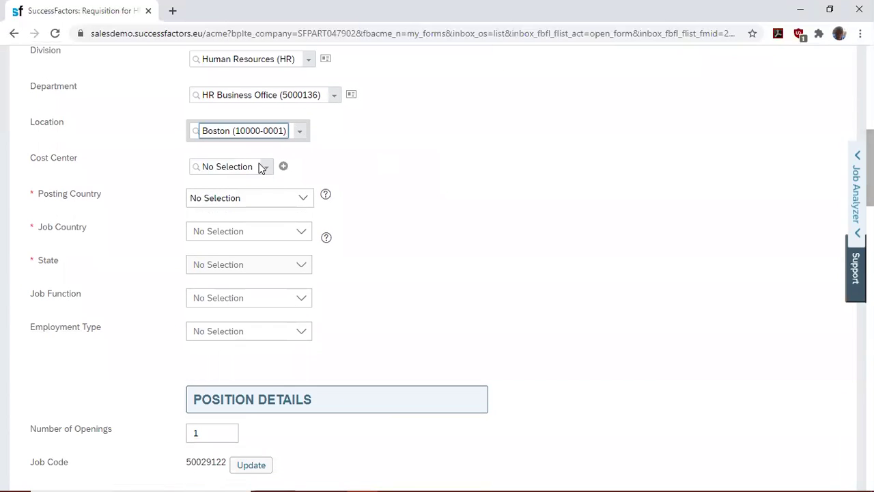
pyautogui.click(304, 198)
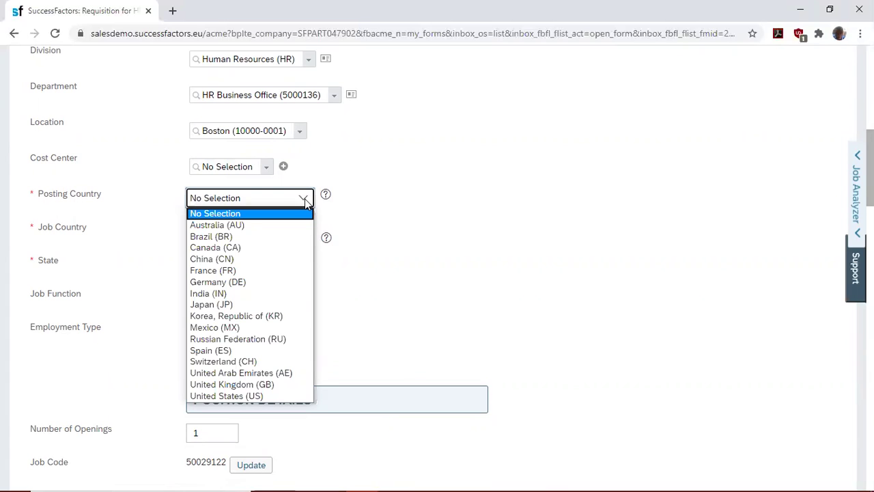
# - Set both the posting country and job country to United States
pyautogui.press('u')
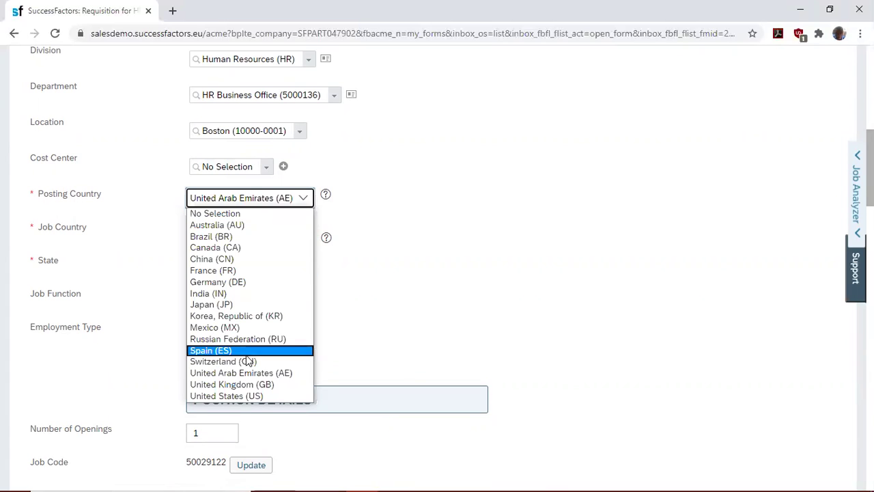
pyautogui.click(234, 396)
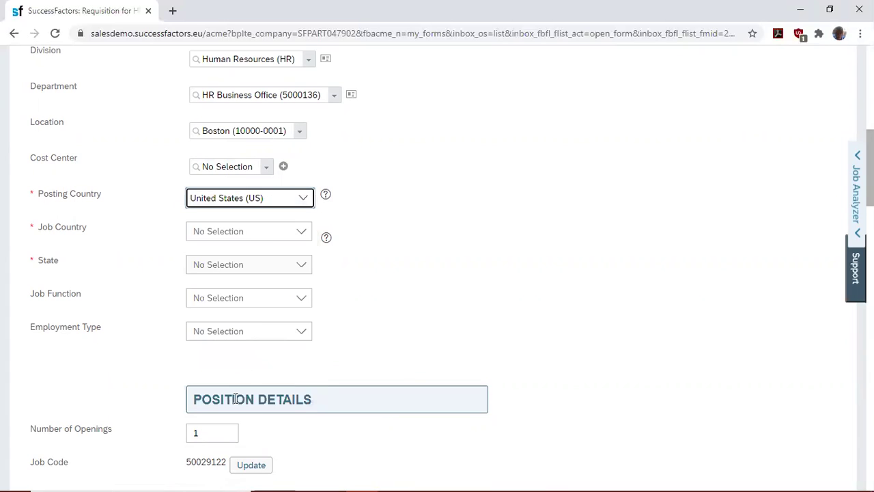
pyautogui.click(300, 233)
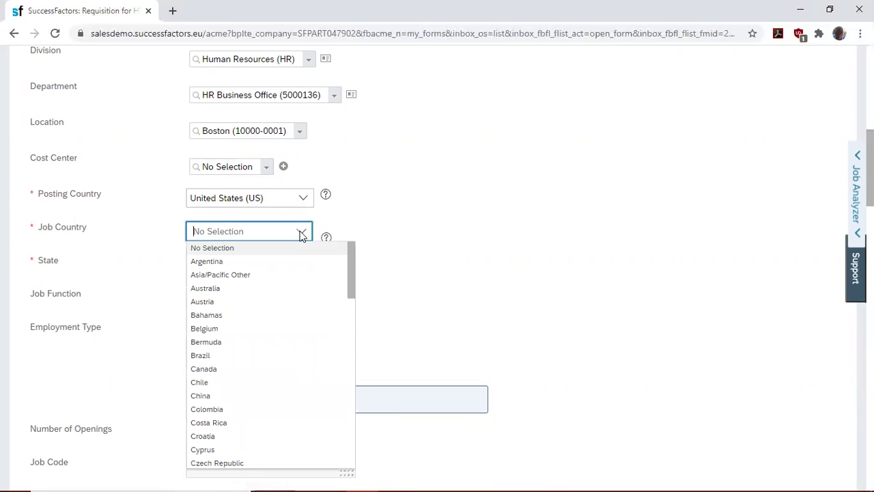
pyautogui.write('UNITES')
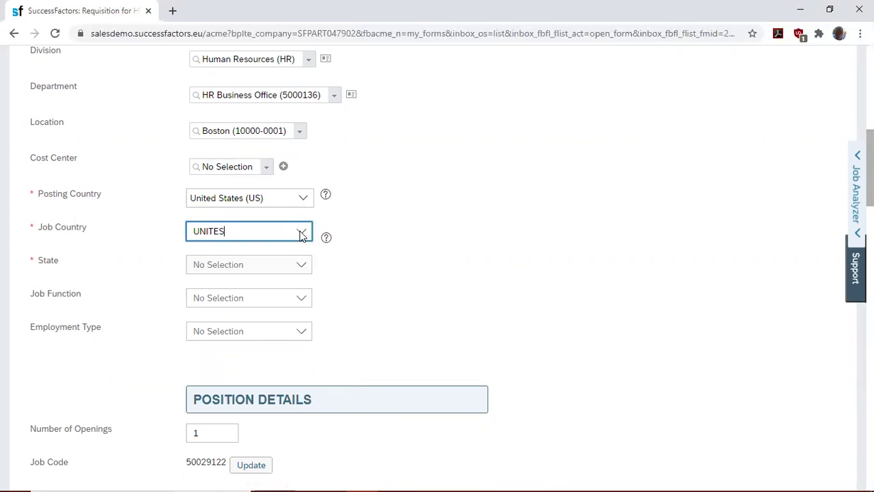
pyautogui.write('D')
pyautogui.press('BackSpace')
pyautogui.press('BackSpace')
pyautogui.write('D')
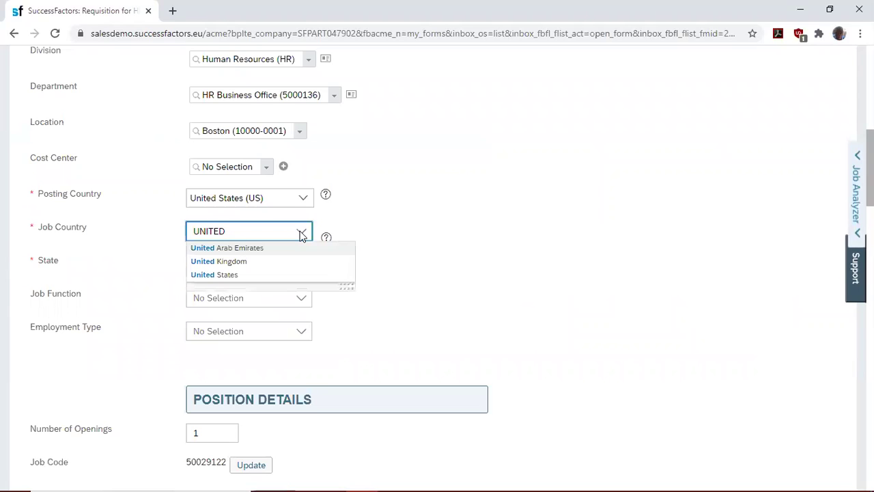
pyautogui.click(262, 275)
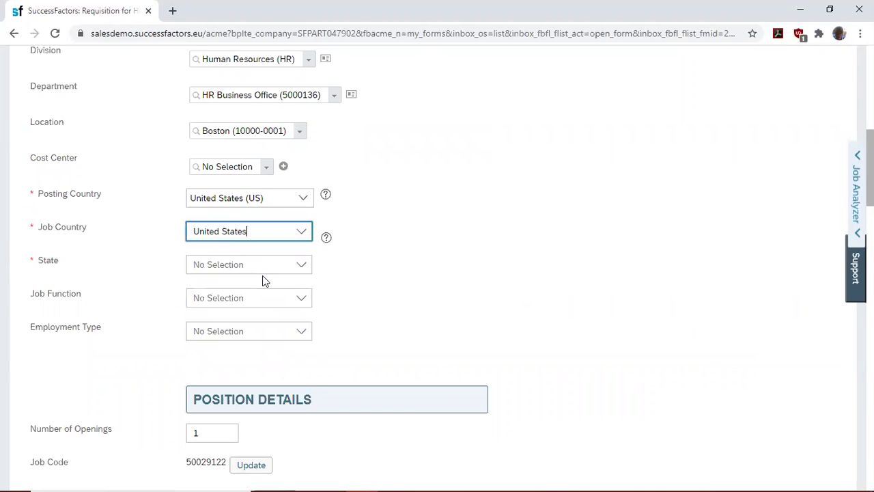
# - Set State to Arizona, Job Function to Human Resources and Employment Type to Full-time
pyautogui.click(300, 269)
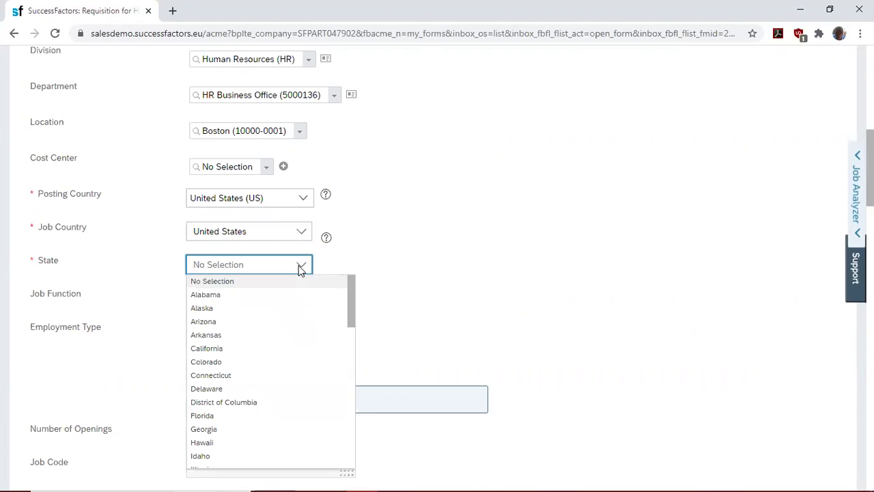
pyautogui.click(262, 324)
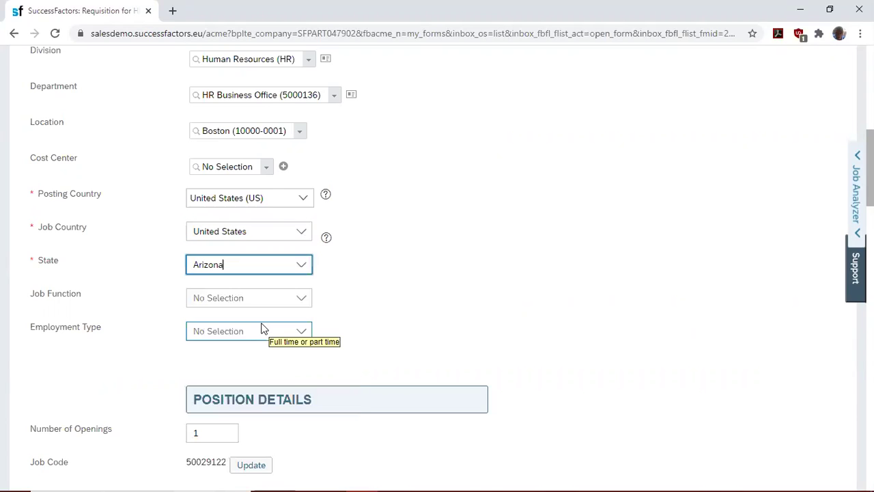
pyautogui.click(301, 298)
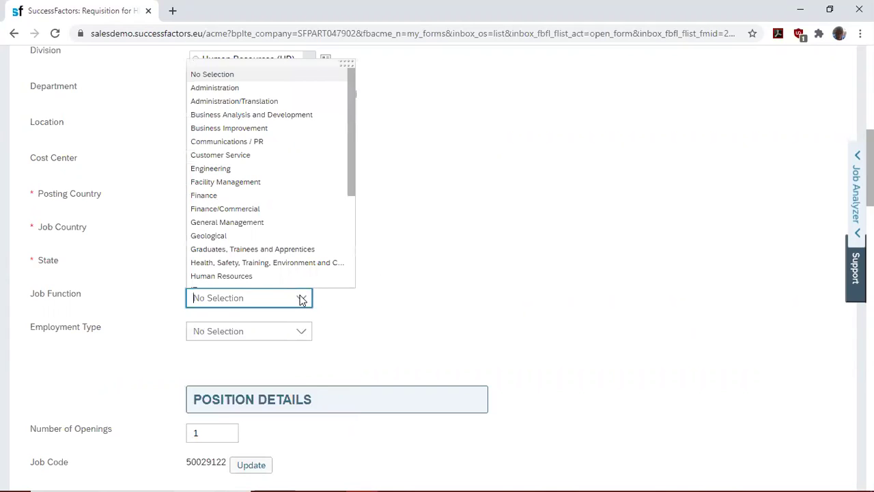
pyautogui.click(271, 275)
pyautogui.click(303, 334)
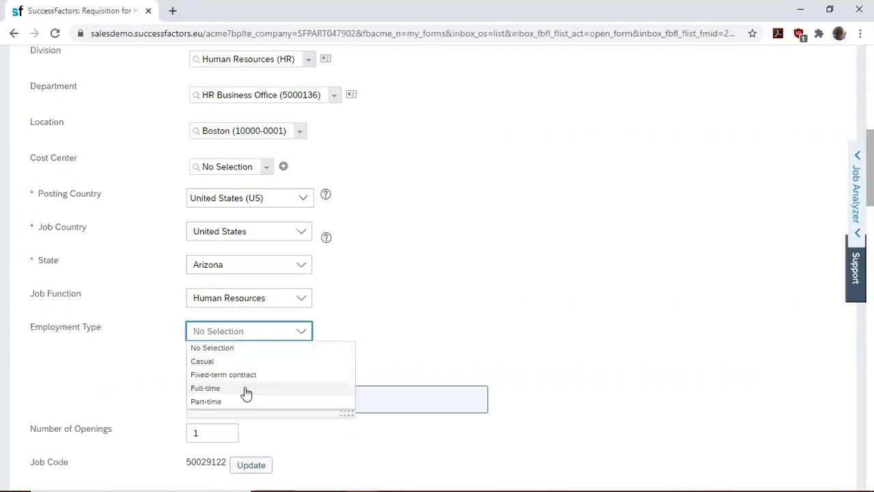
pyautogui.click(245, 387)
pyautogui.click(525, 302)
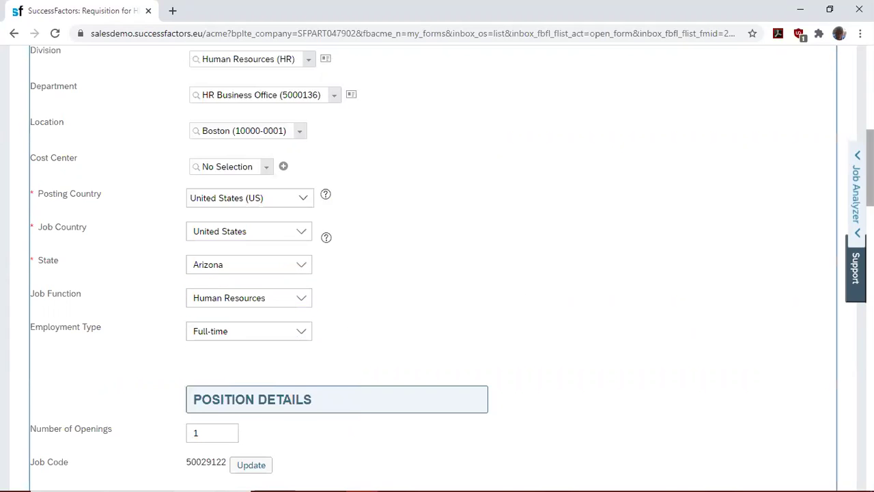
# - Scroll to Salary & Benefits and set the Pay Type to Salaried
pyautogui.scroll(-4, 437, 274)
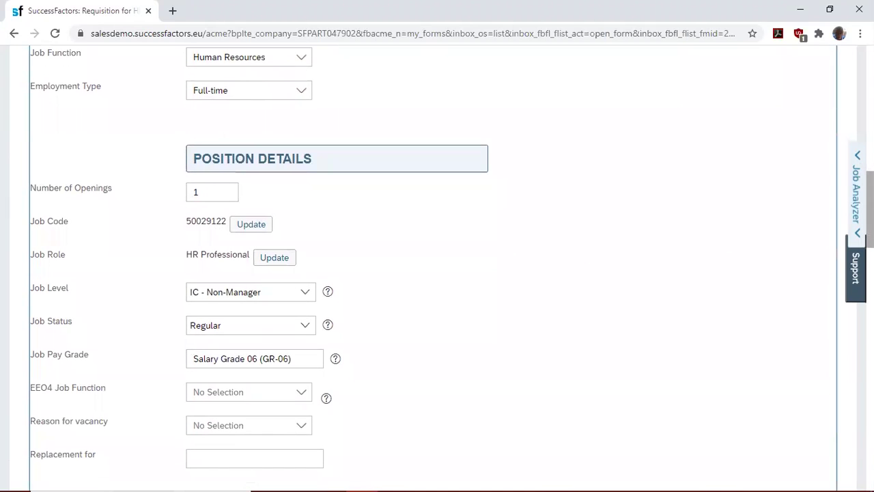
pyautogui.scroll(-1, 437, 273)
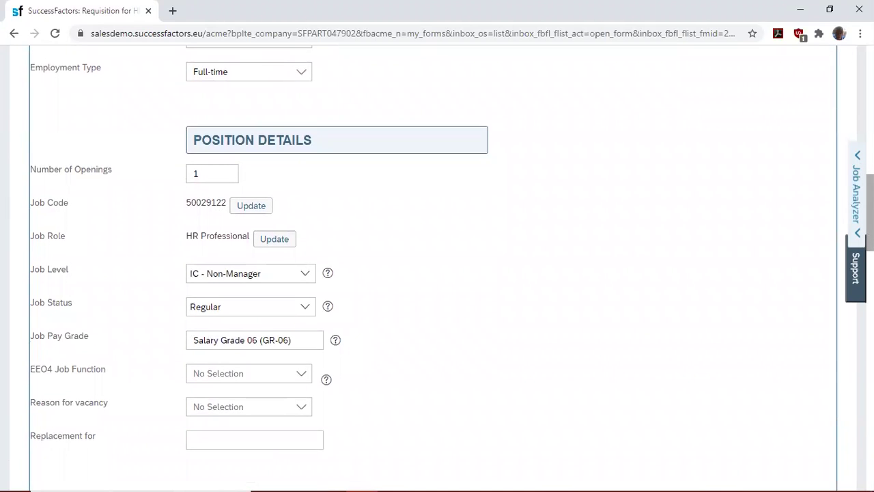
pyautogui.scroll(-1, 437, 273)
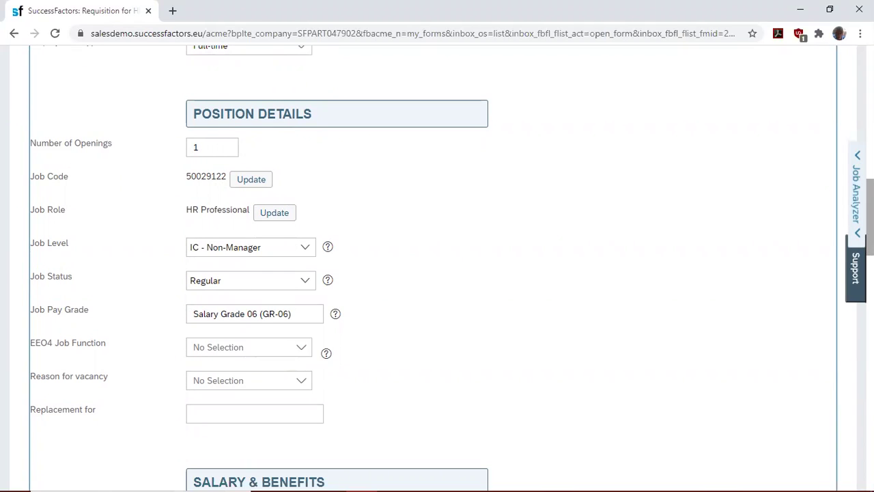
pyautogui.scroll(-1, 438, 273)
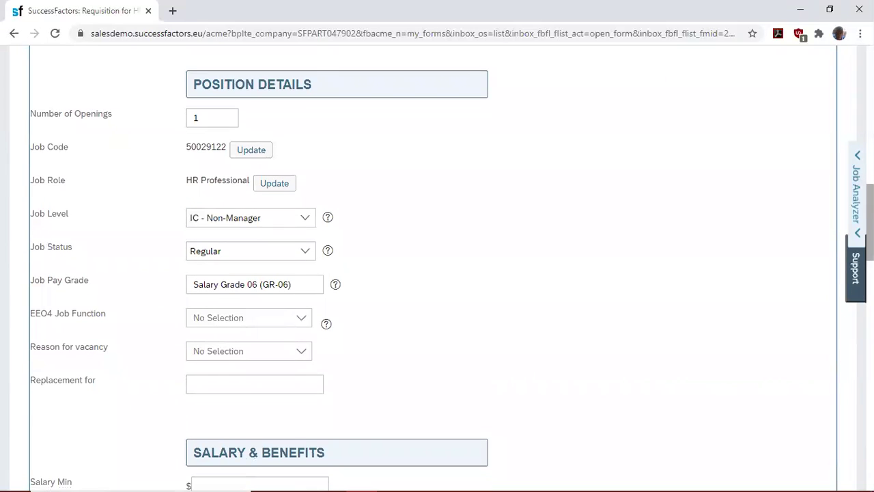
pyautogui.scroll(-5, 437, 273)
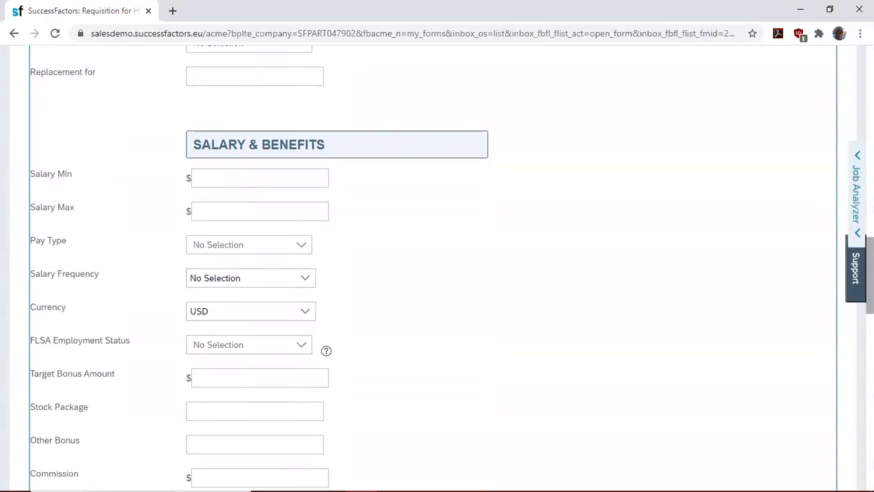
pyautogui.scroll(-1, 438, 273)
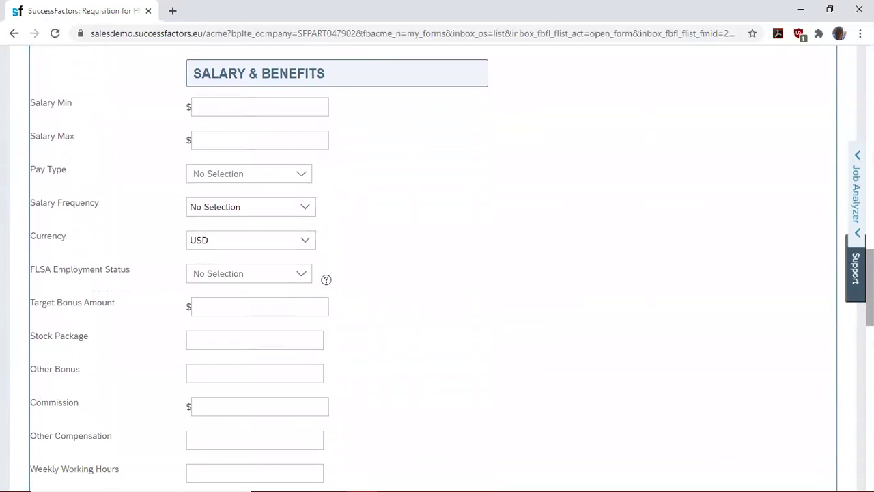
pyautogui.click(301, 174)
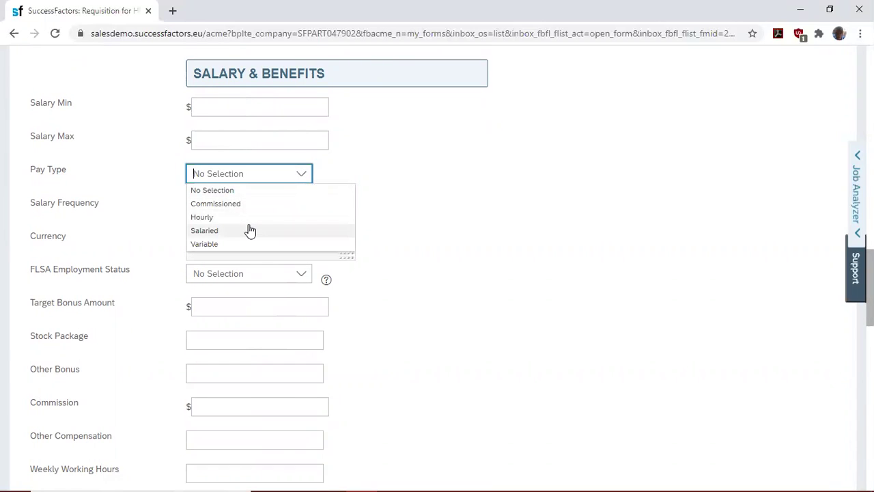
pyautogui.click(250, 231)
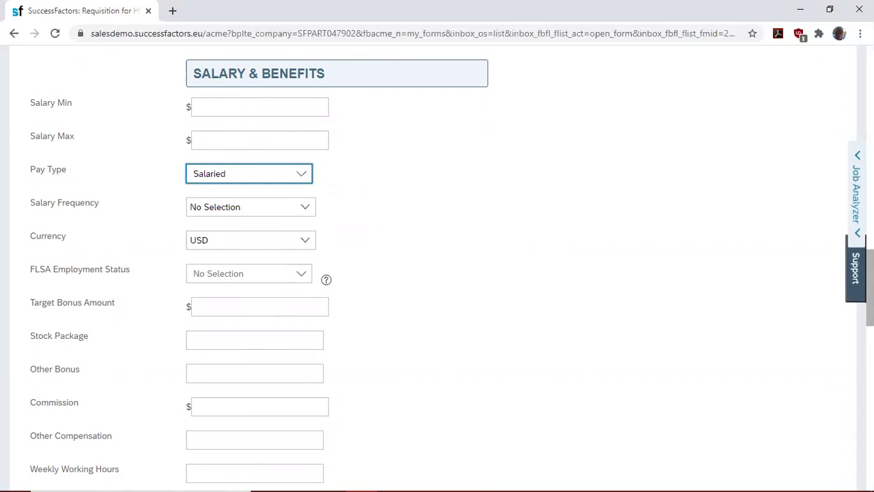
pyautogui.scroll(-6, 437, 273)
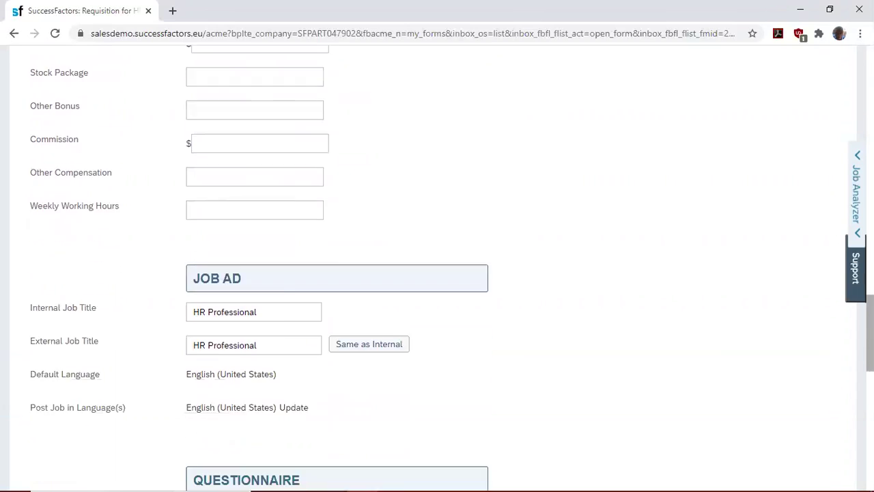
pyautogui.scroll(-1, 437, 273)
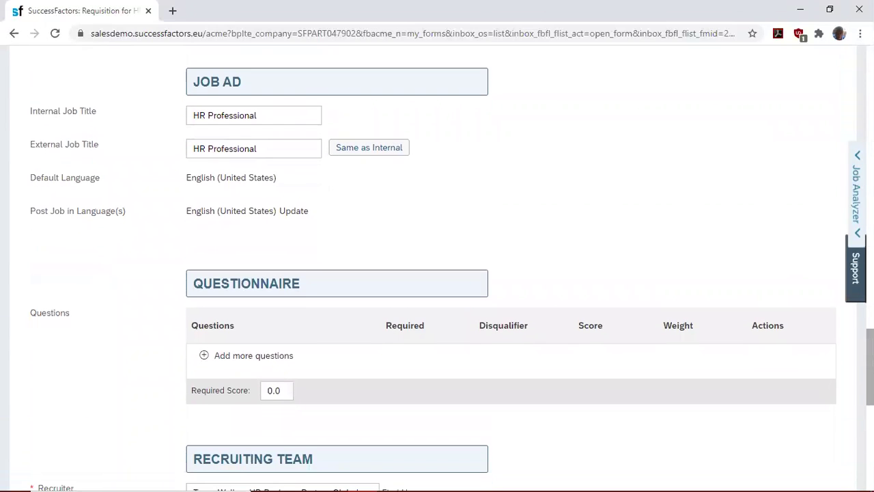
pyautogui.scroll(-3, 438, 273)
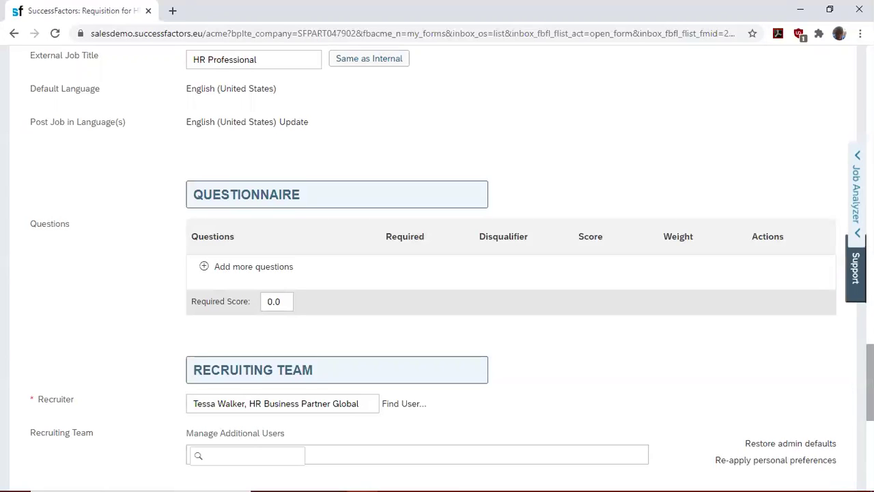
# - Browse the question library to the Recruiting > Basic Screening category
pyautogui.click(205, 268)
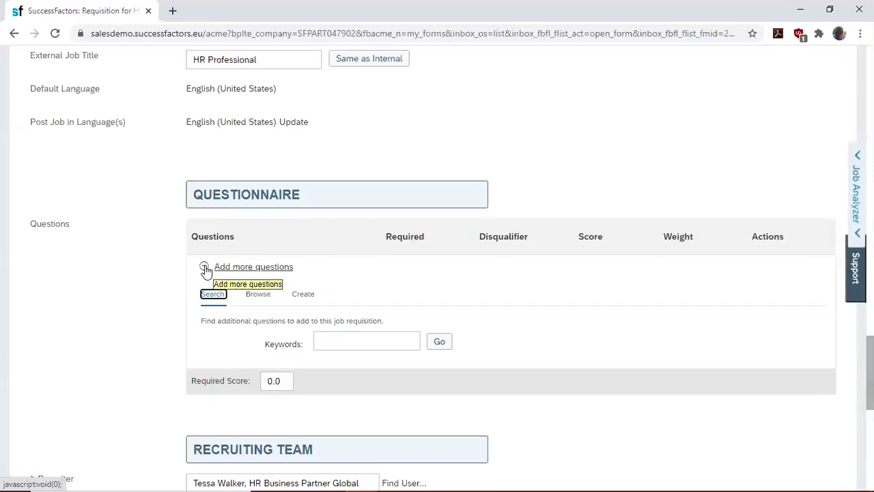
pyautogui.click(258, 295)
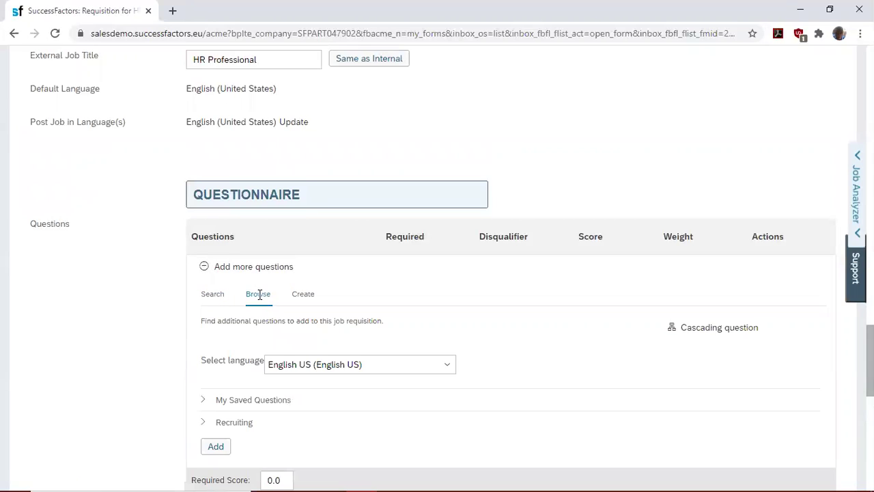
pyautogui.click(209, 403)
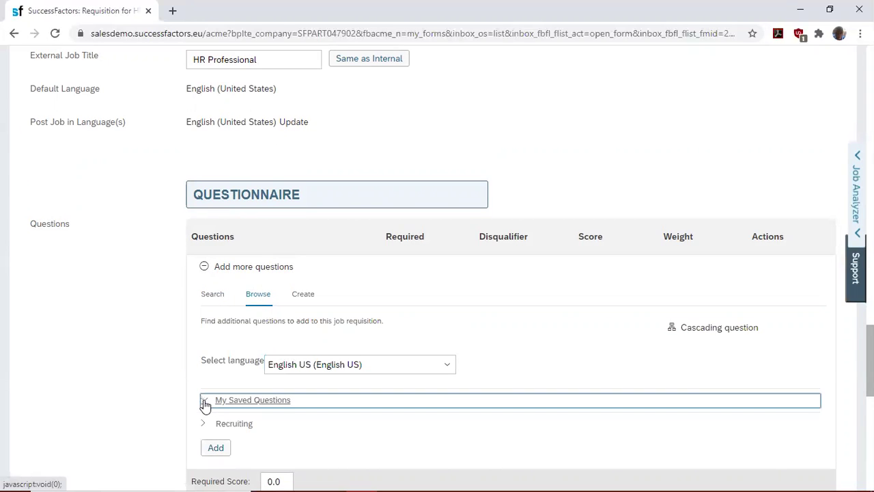
pyautogui.click(207, 422)
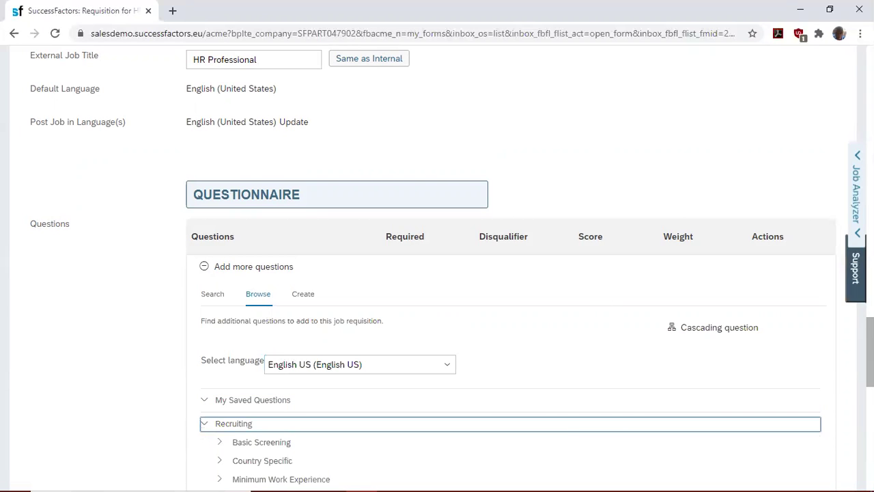
pyautogui.scroll(-2, 421, 302)
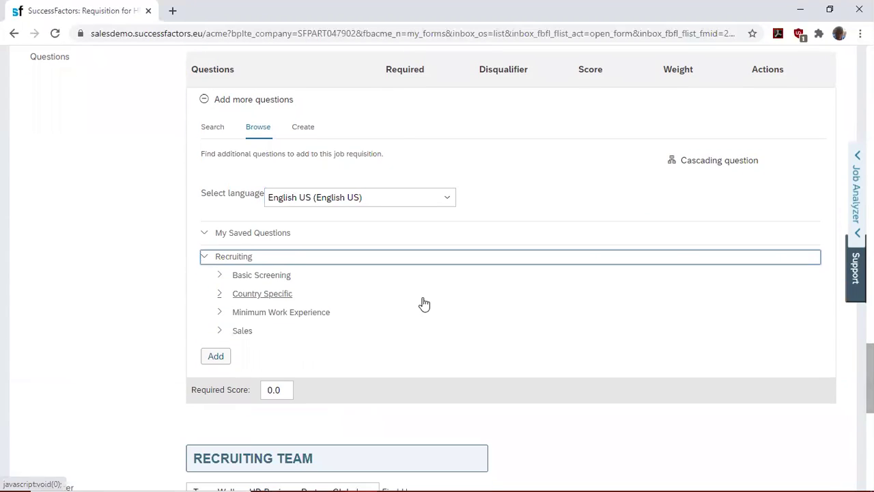
pyautogui.click(225, 276)
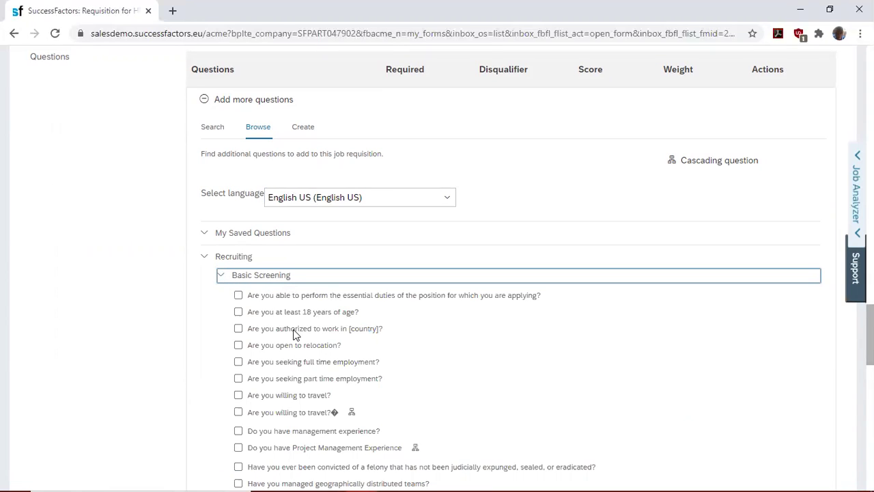
# - Select the work authorization, relocation and years-of-experience questions and add them
pyautogui.click(239, 329)
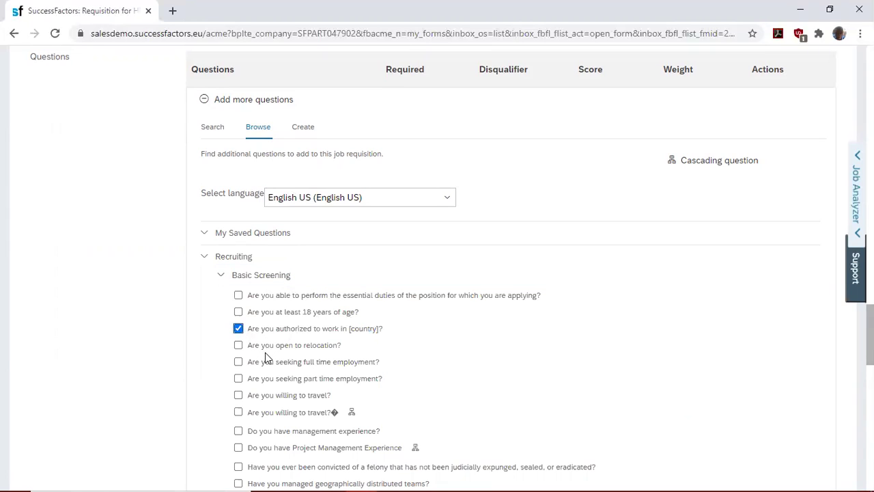
pyautogui.click(238, 346)
pyautogui.scroll(-5, 512, 273)
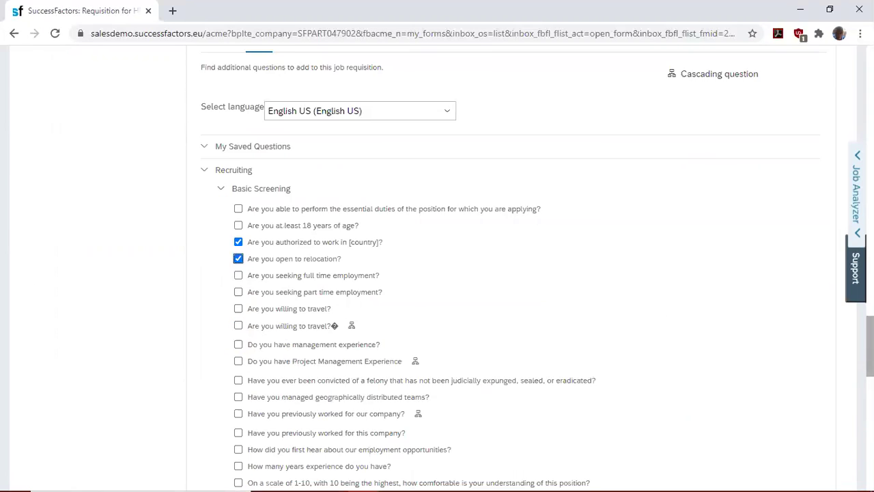
pyautogui.scroll(1, 513, 273)
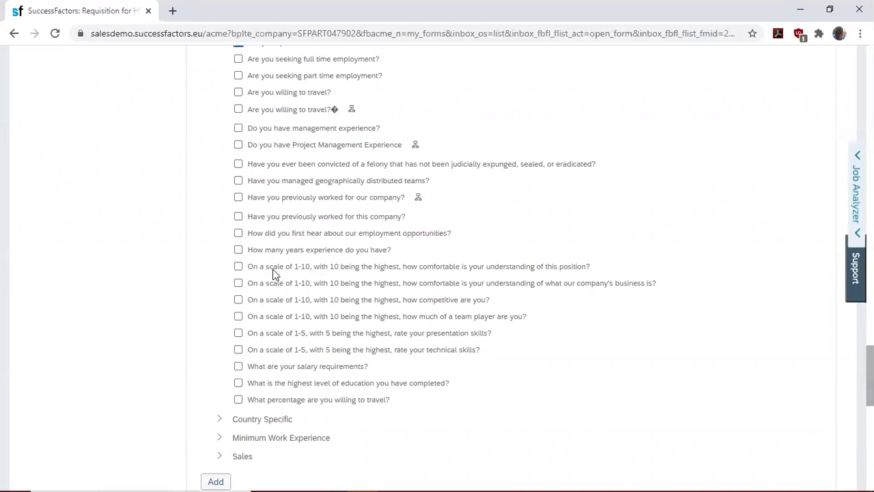
pyautogui.click(239, 251)
pyautogui.scroll(-2, 437, 273)
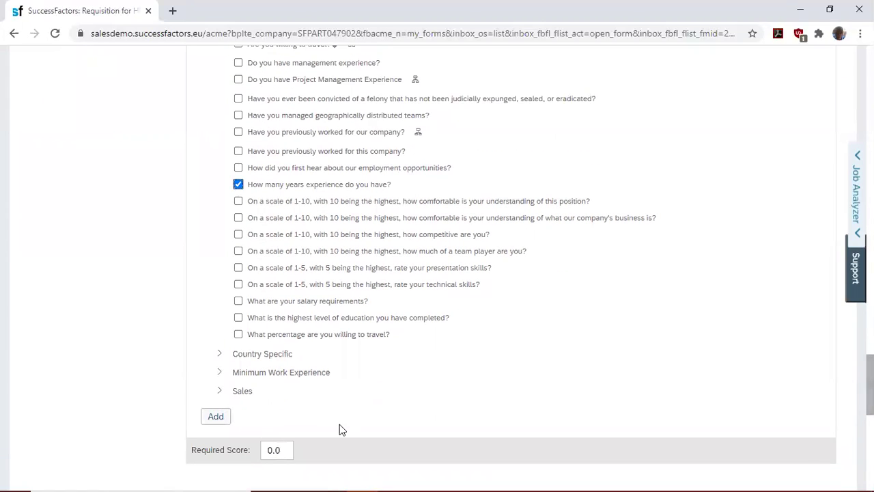
pyautogui.click(208, 422)
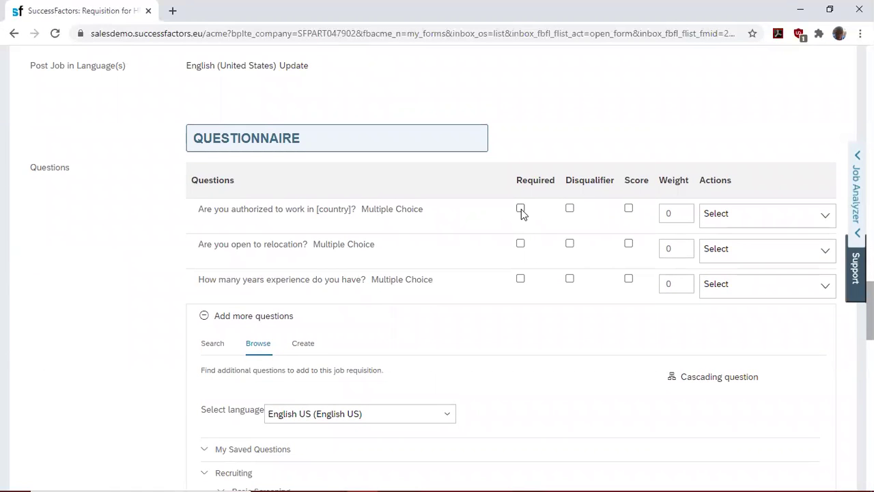
# - Mark two questions required, make all three disqualifiers, and enable scoring on each
pyautogui.click(520, 243)
pyautogui.click(520, 278)
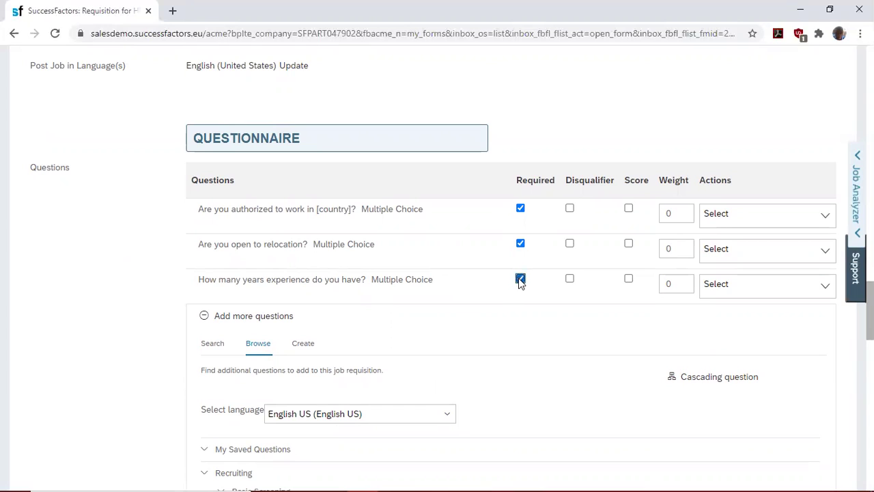
pyautogui.click(571, 209)
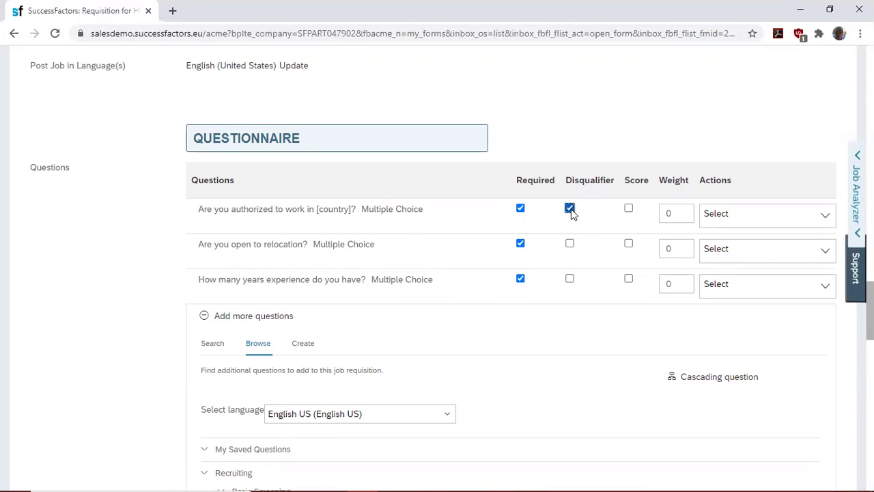
pyautogui.click(570, 244)
pyautogui.click(570, 279)
pyautogui.click(629, 211)
pyautogui.click(629, 245)
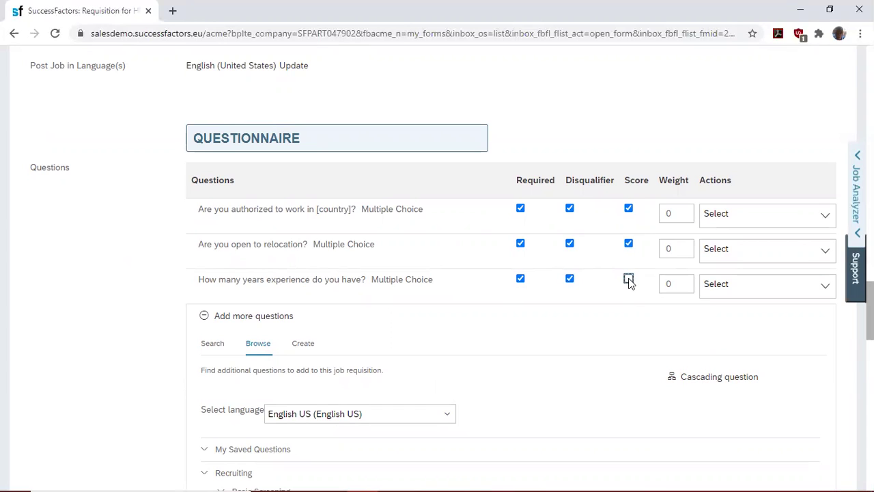
pyautogui.click(629, 279)
# - Set the question weights to 20 for work authorization, 40 for relocation and 40 for experience
pyautogui.click(665, 213)
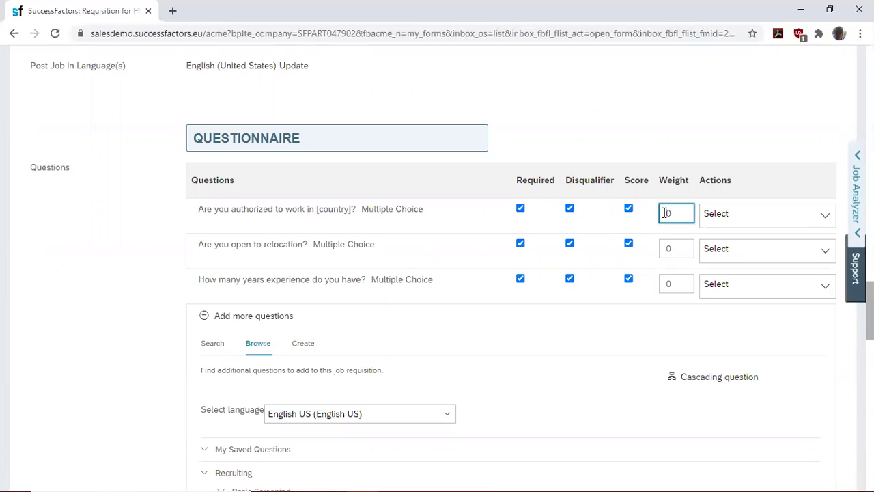
pyautogui.write('2')
pyautogui.click(668, 247)
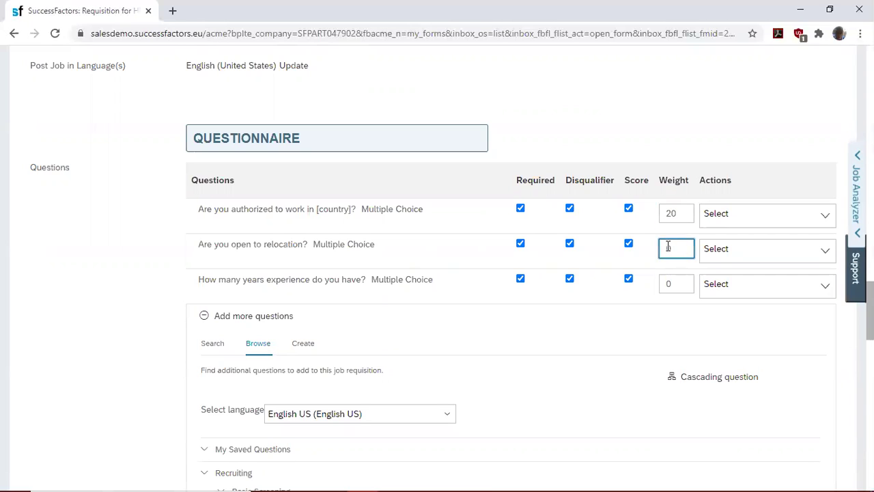
pyautogui.write('1')
pyautogui.press('BackSpace')
pyautogui.write('40')
pyautogui.click(664, 285)
pyautogui.write('4')
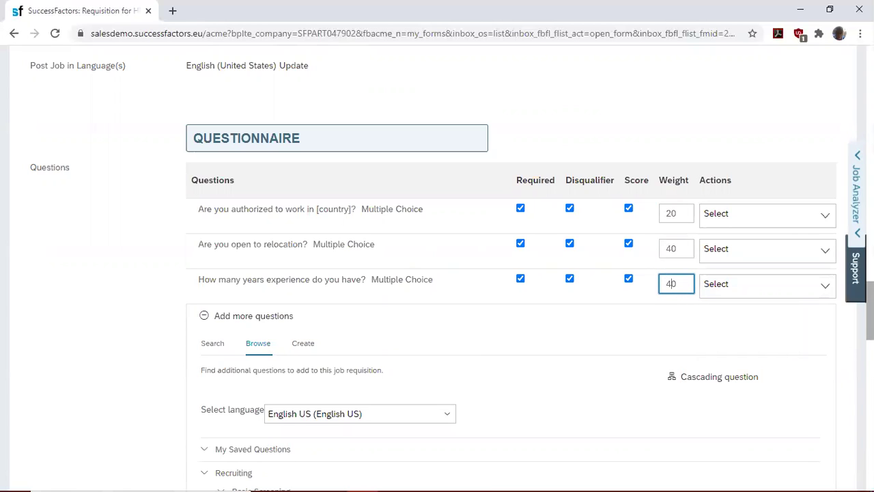
pyautogui.scroll(-2, 450, 274)
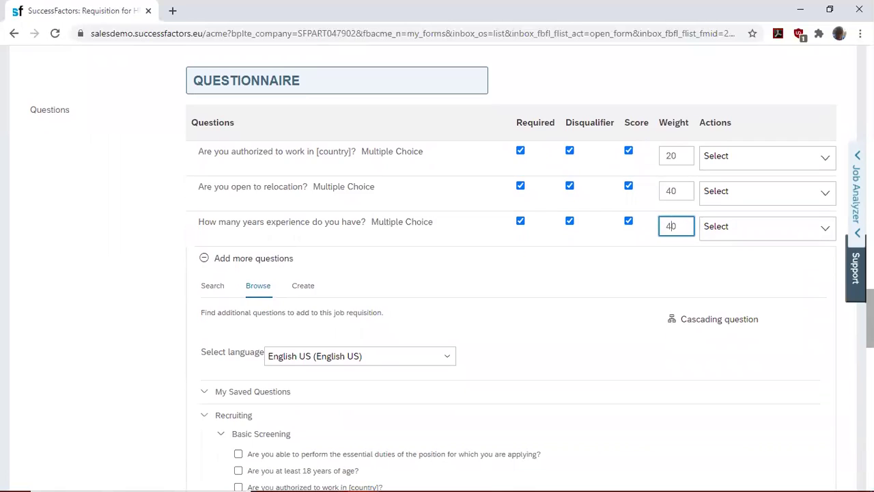
pyautogui.scroll(-10, 247, 267)
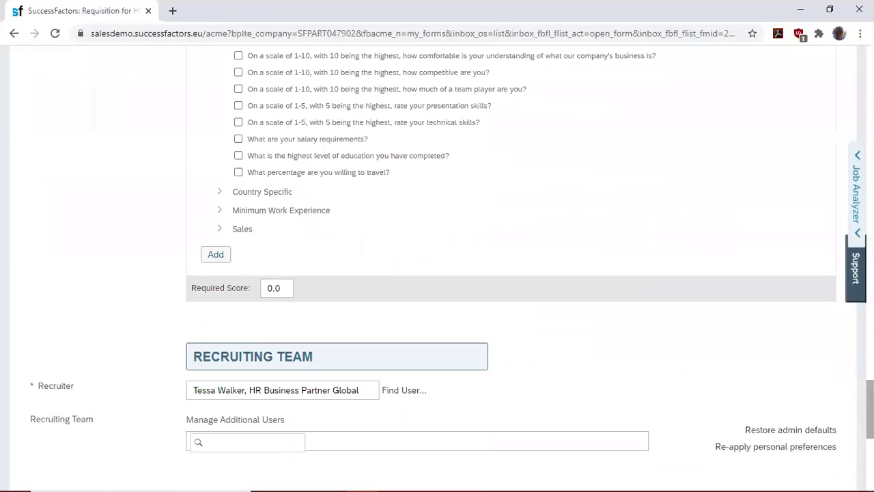
pyautogui.click(216, 254)
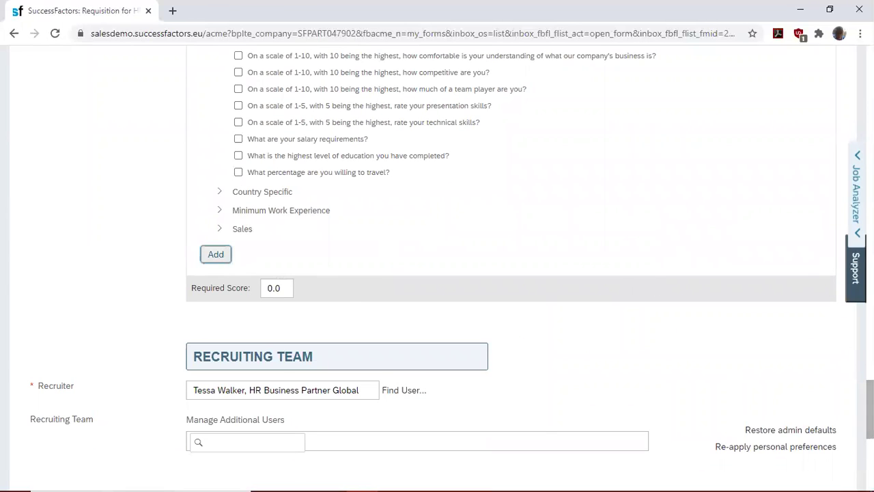
pyautogui.scroll(-5, 588, 419)
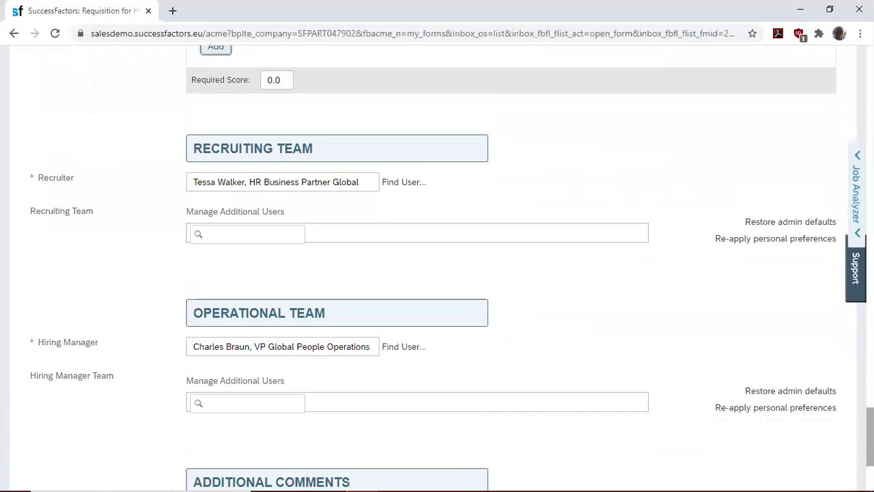
pyautogui.scroll(-1, 437, 273)
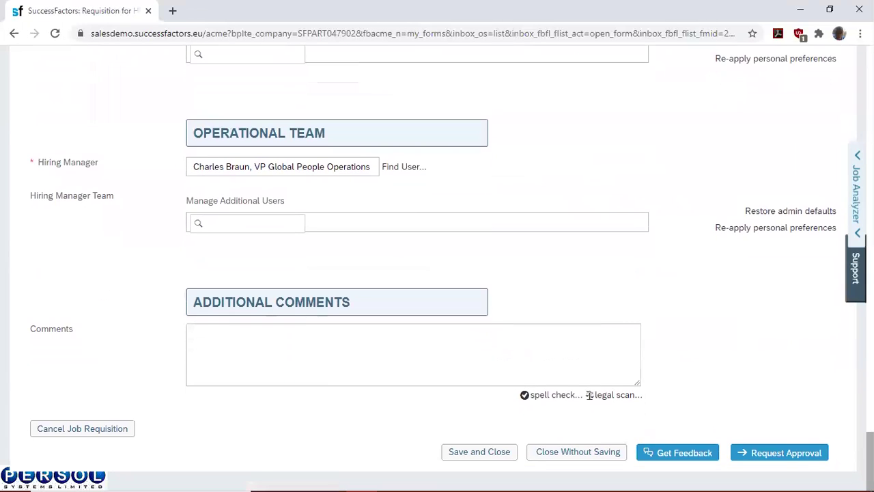
pyautogui.scroll(3, 589, 395)
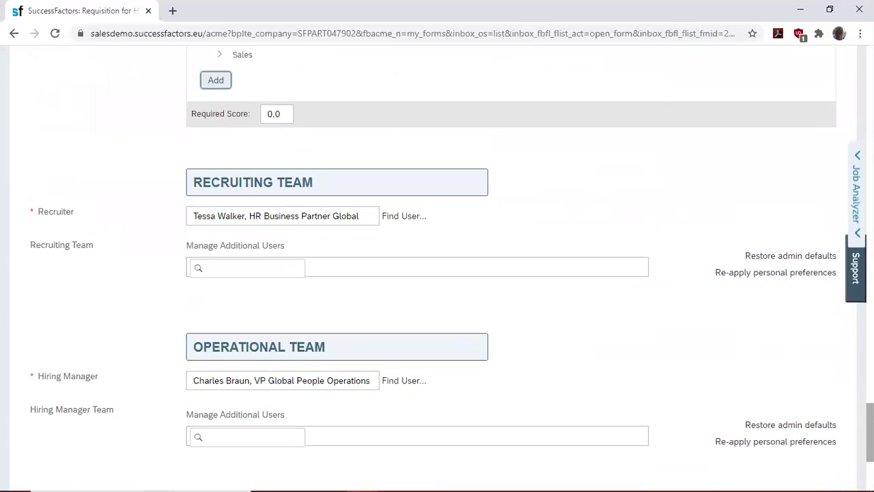
pyautogui.scroll(20, 437, 273)
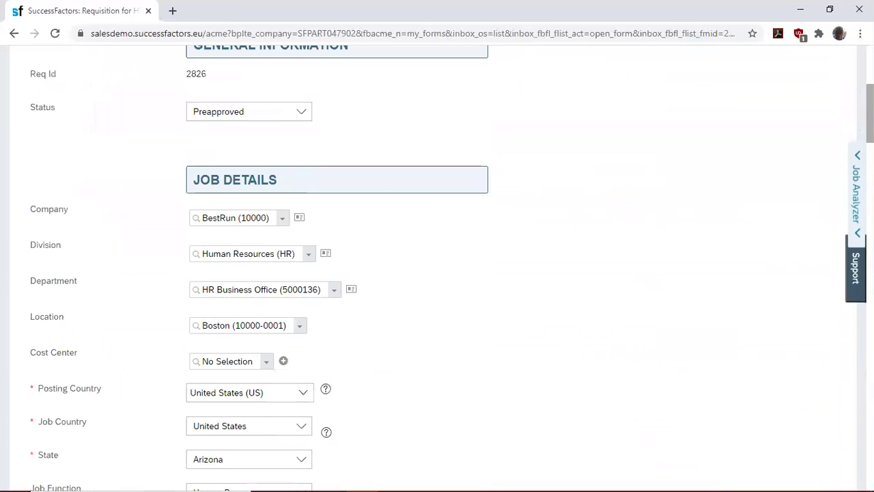
pyautogui.scroll(-20, 589, 439)
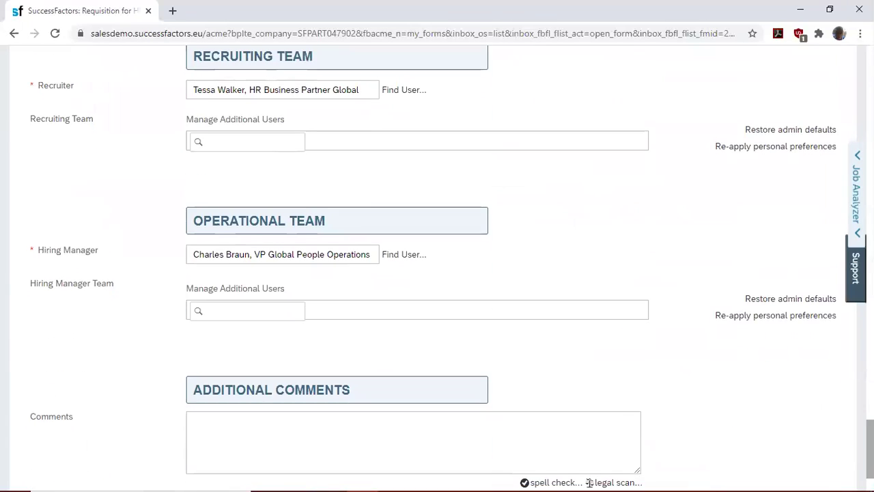
pyautogui.scroll(-1, 590, 439)
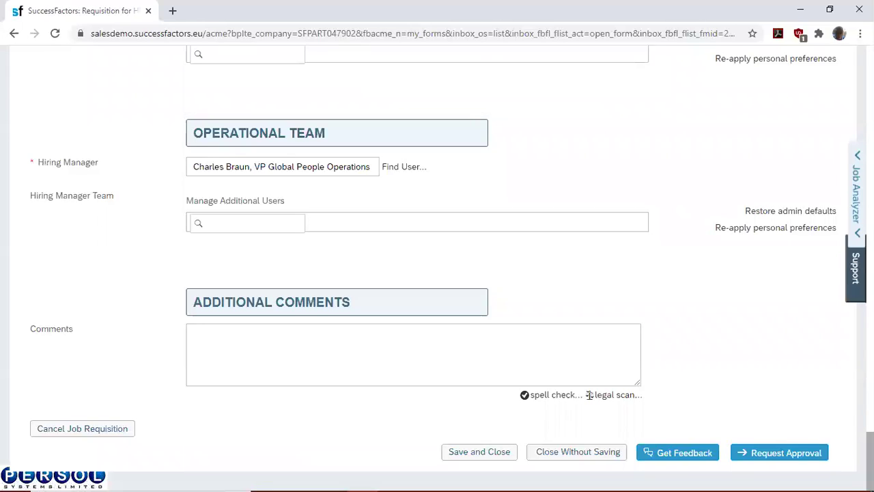
# - Request approval for requisition 2826 and confirm sending it to the next approver
pyautogui.click(766, 458)
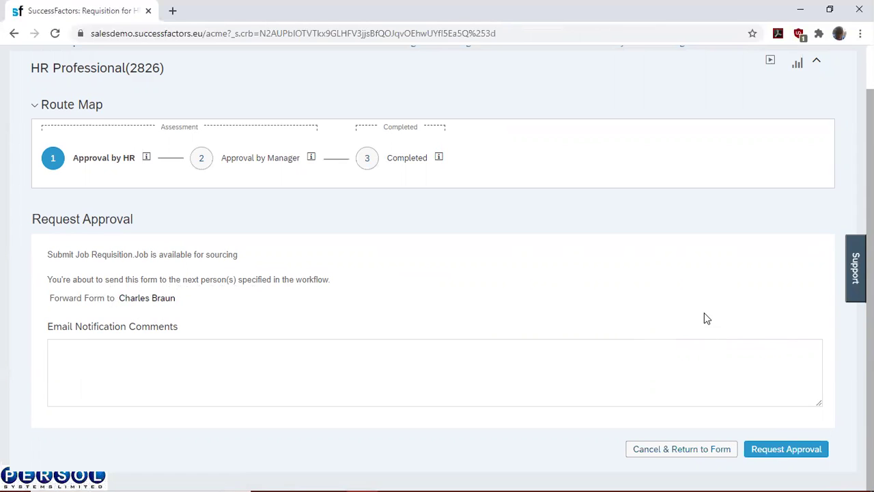
pyautogui.click(781, 449)
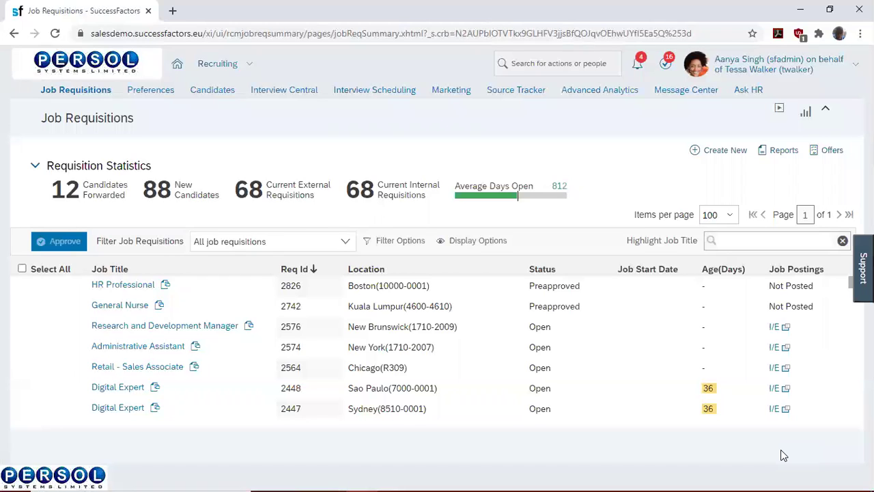
# - Proxy as the hiring manager by searching their name and confirming the selection
pyautogui.click(760, 65)
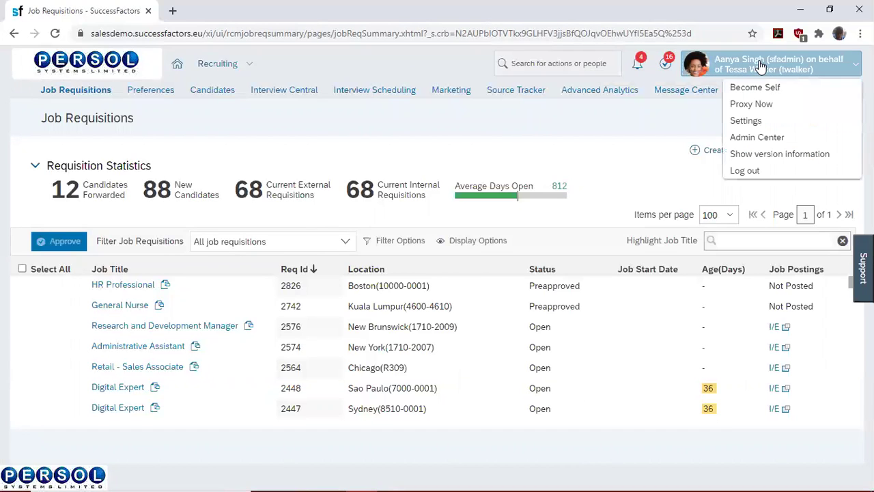
pyautogui.click(759, 105)
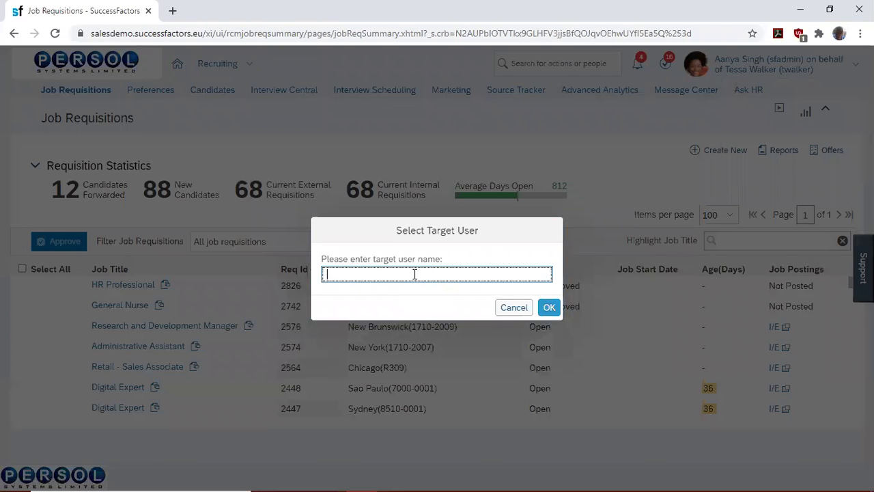
pyautogui.write('CHARLES')
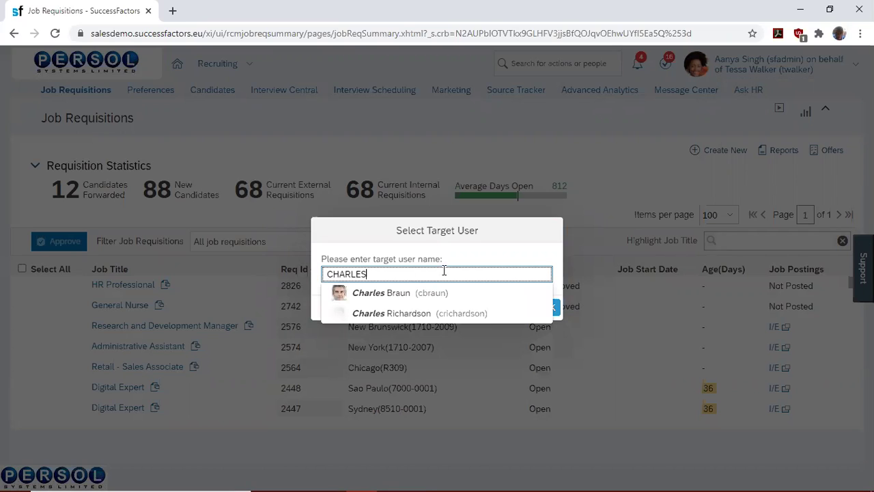
pyautogui.click(423, 295)
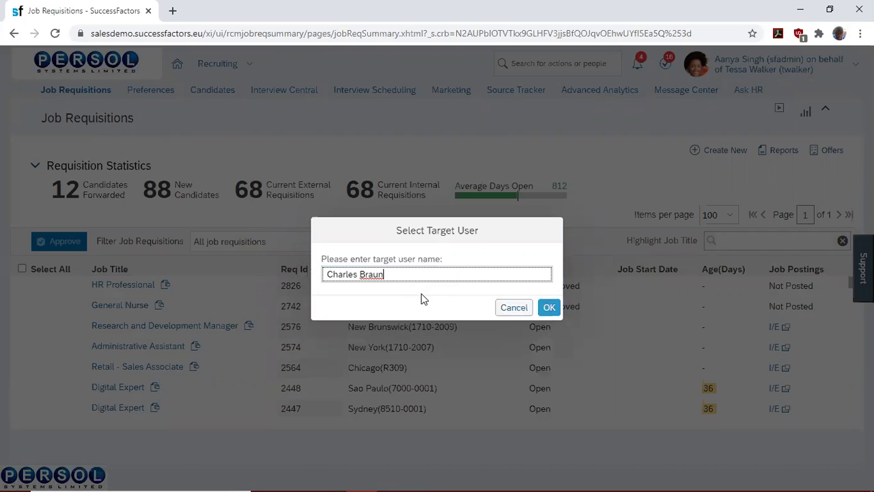
pyautogui.click(550, 308)
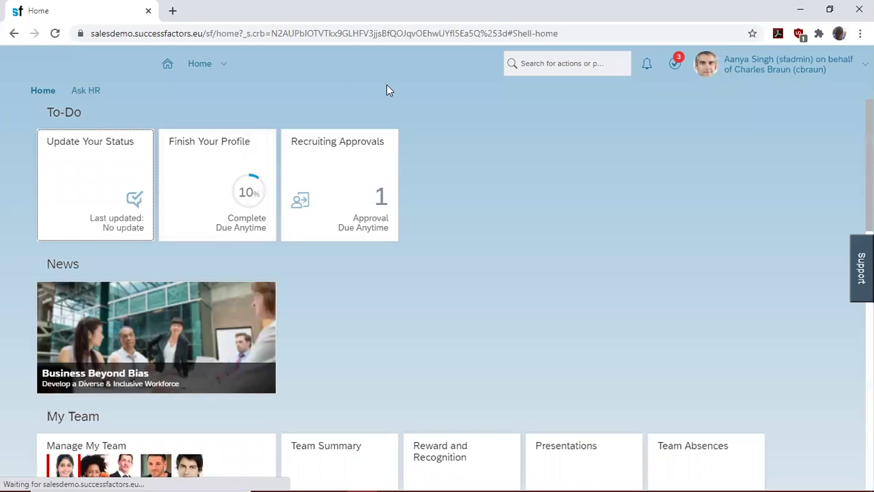
# - Open HR Professional (2826) from Recruiting Approvals and scroll to the form's bottom
pyautogui.click(335, 187)
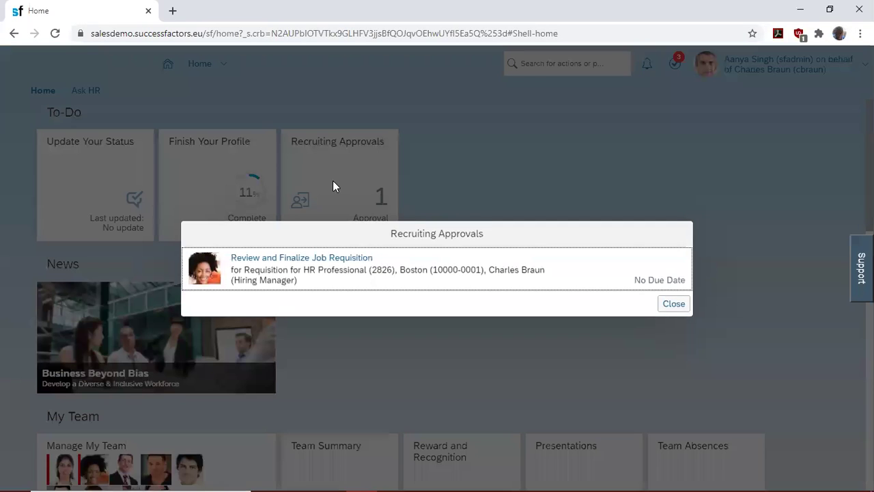
pyautogui.click(333, 259)
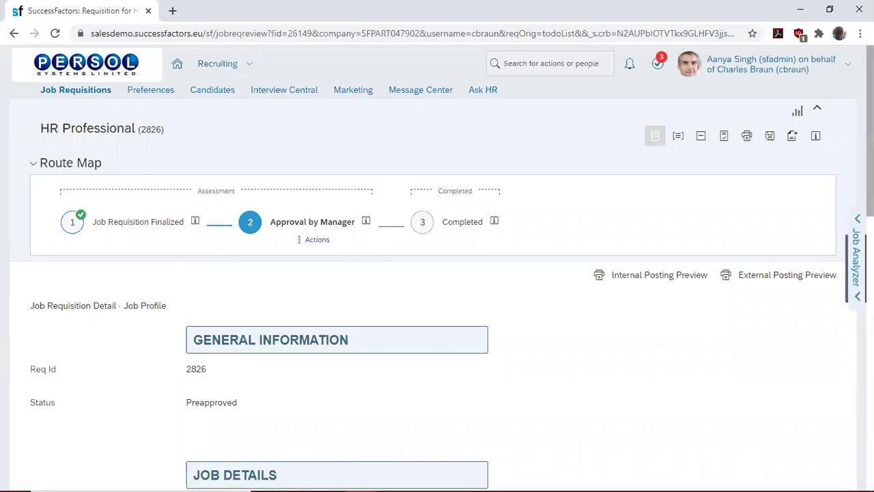
pyautogui.scroll(-2, 437, 273)
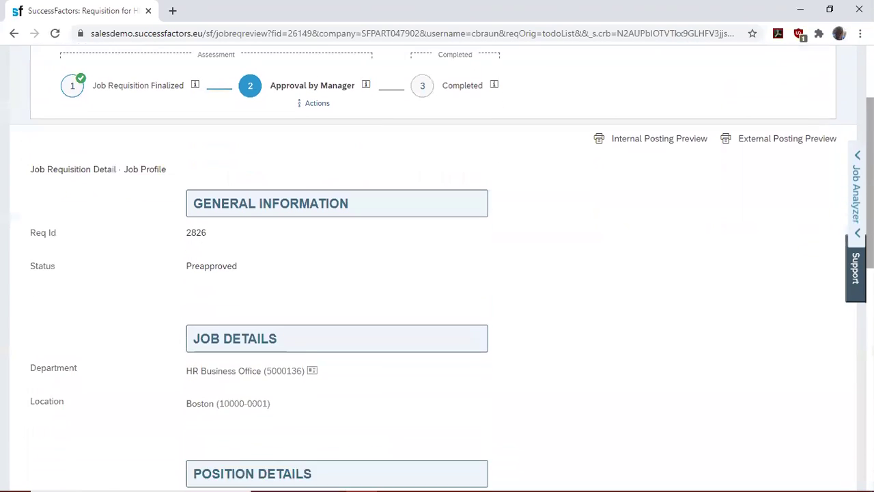
pyautogui.scroll(-2, 437, 273)
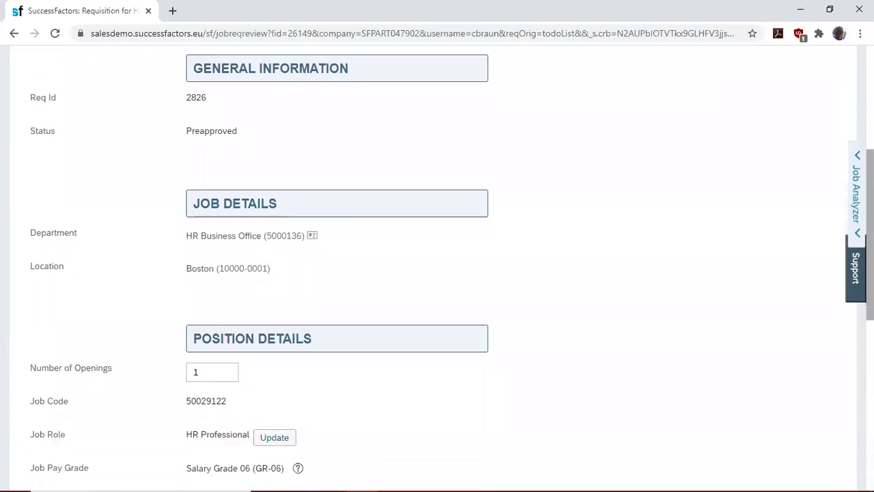
pyautogui.scroll(-3, 437, 273)
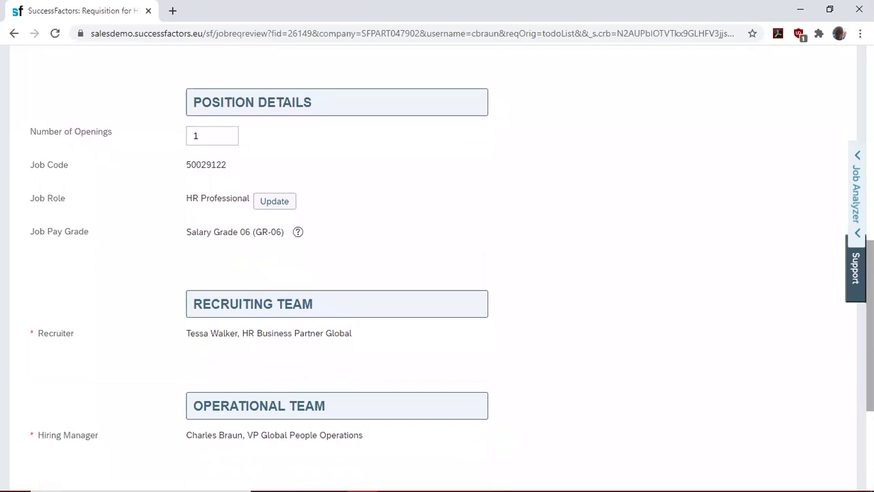
pyautogui.scroll(-3, 589, 394)
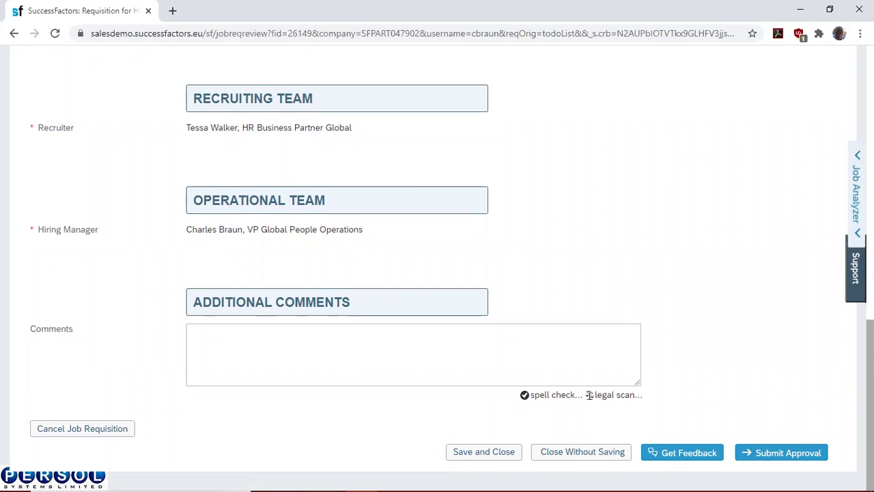
# - Submit the hiring manager's approval for requisition 2826 and confirm it
pyautogui.click(776, 454)
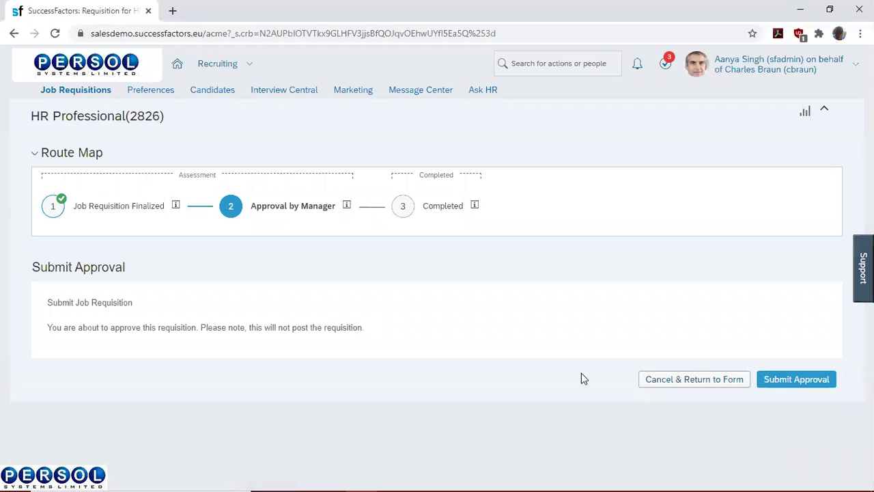
pyautogui.click(786, 380)
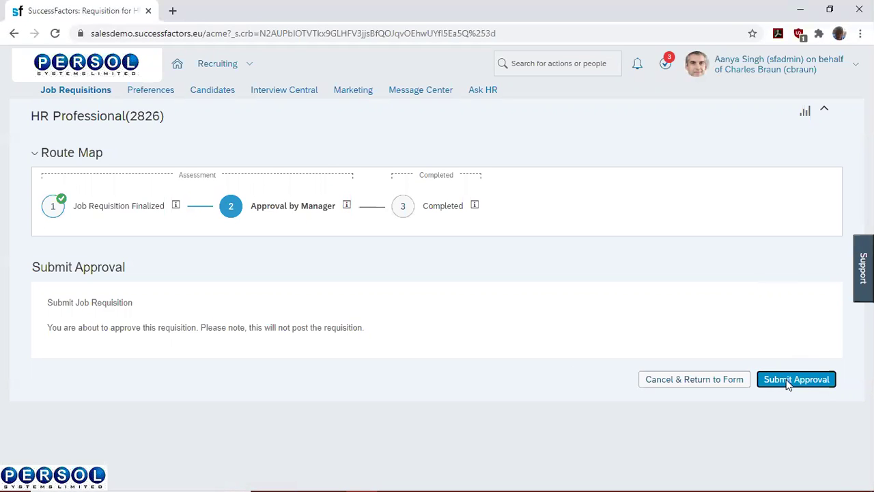